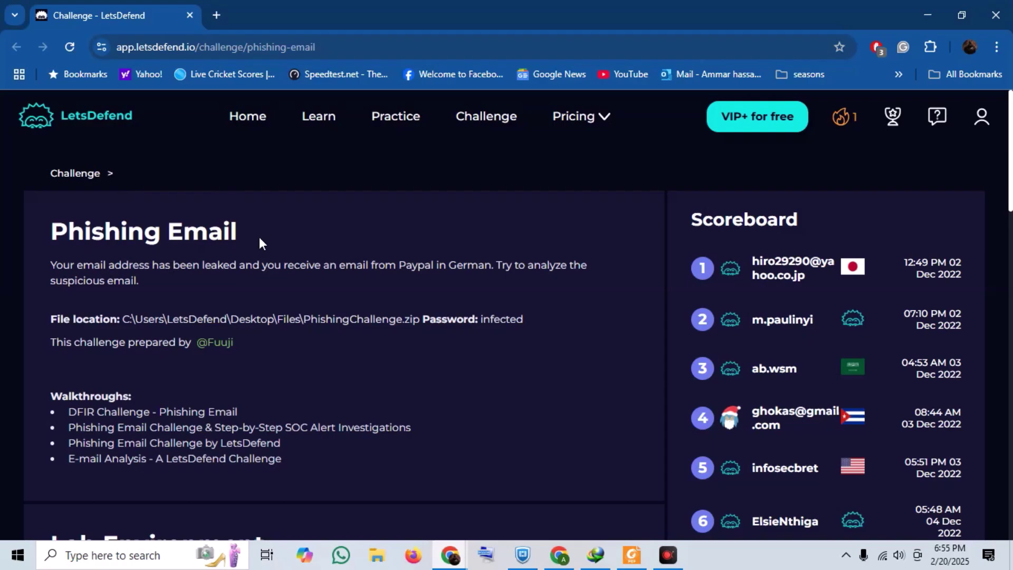
- Read the Phishing Email challenge title and the leaked-email scenario
drag(258, 236, 23, 237)
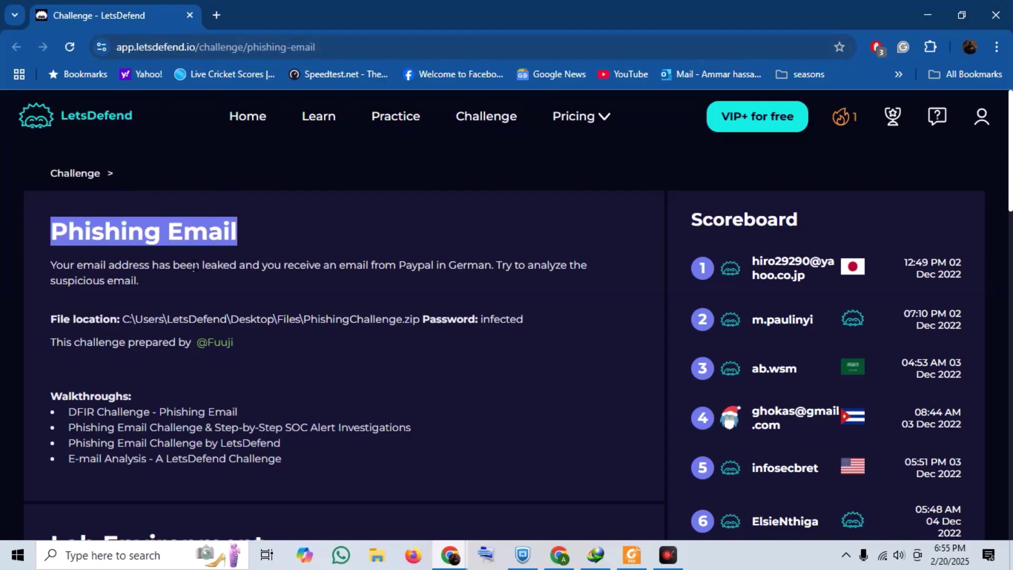
drag(93, 265, 496, 266)
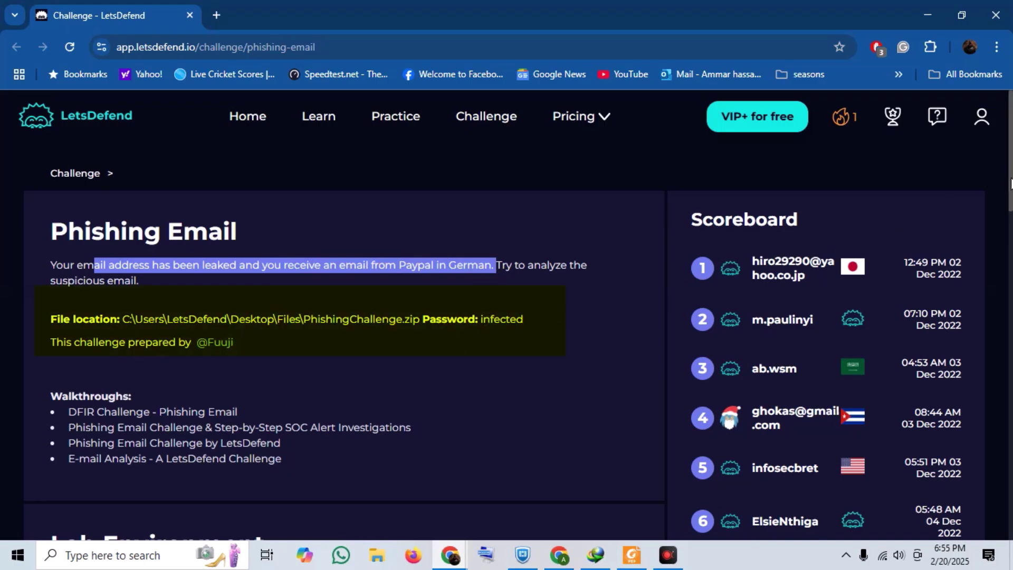
drag(1011, 182, 1010, 212)
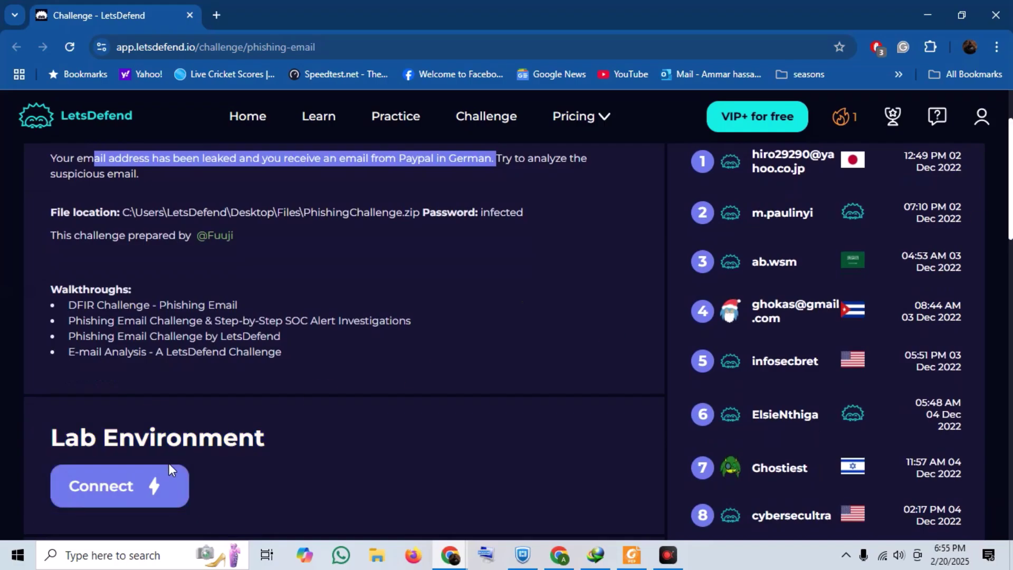
- Start the lab machine, pass the human verification, and open its desktop in a new tab
click(154, 482)
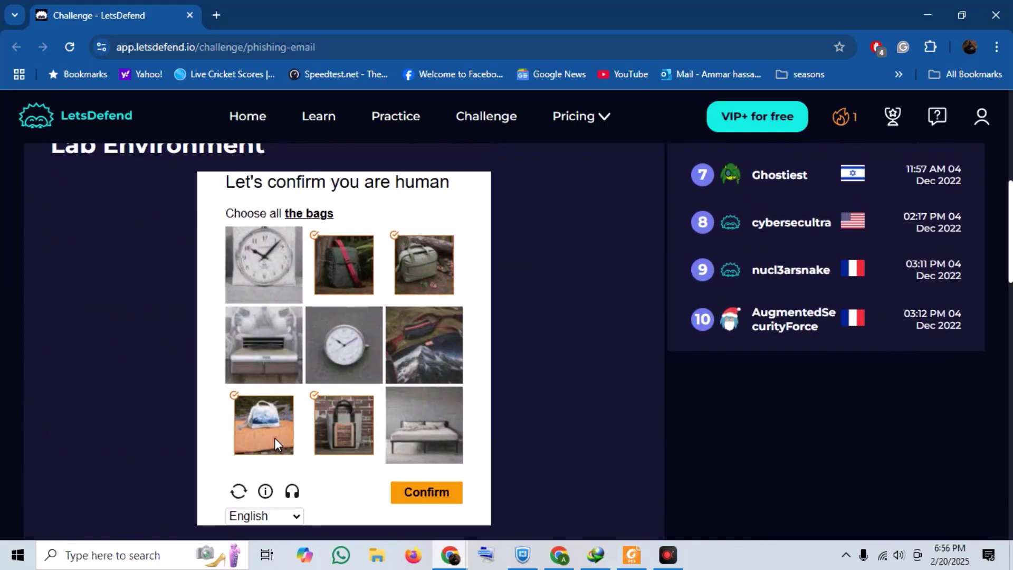
click(414, 483)
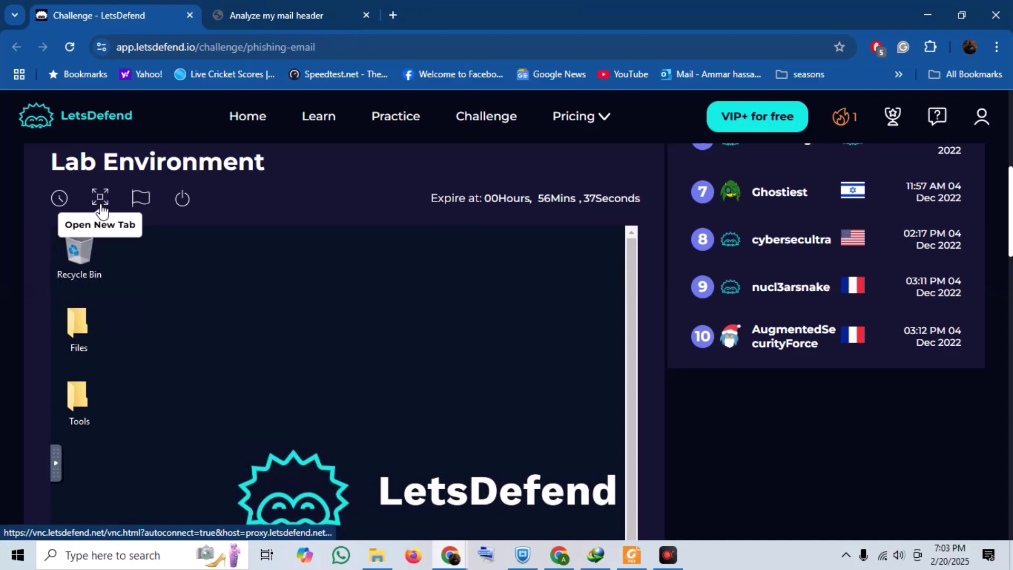
click(100, 200)
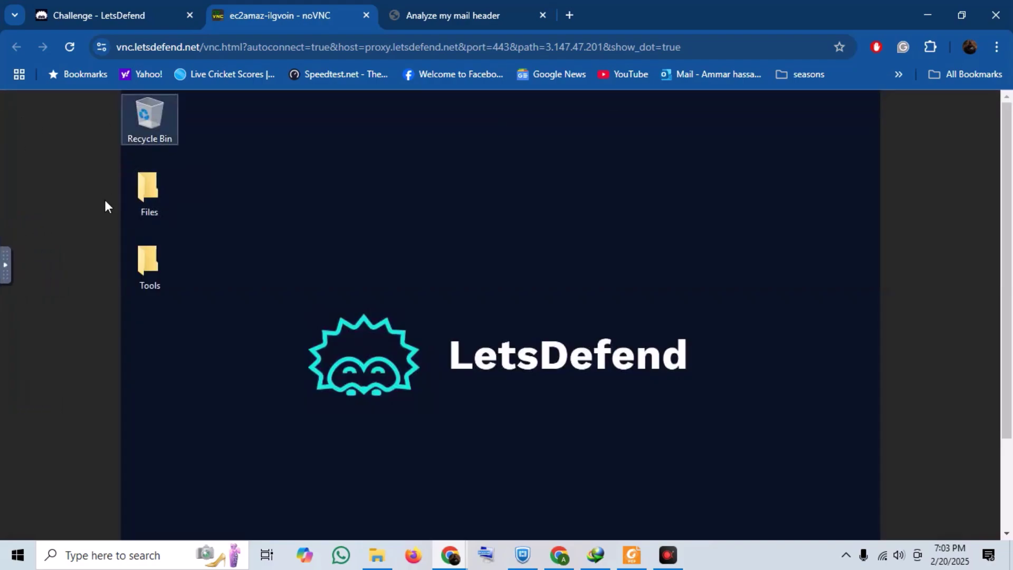
- In the Files folder, 7-Zip extract PhishingChallenge.zip with the archive password and select paypal.eml
double_click(149, 190)
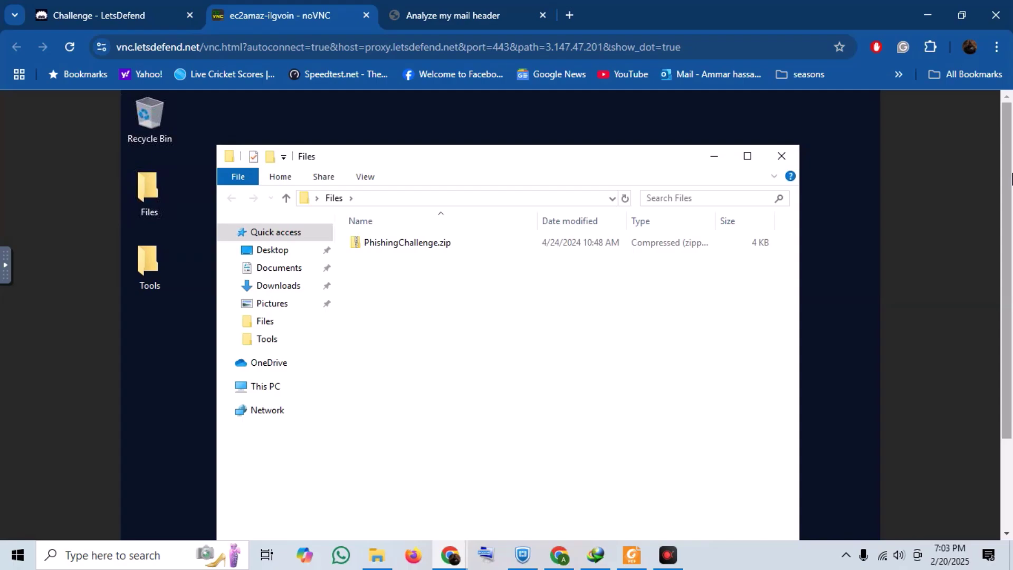
scroll(1011, 193, down, 1)
scroll(1011, 192, up, 1)
click(389, 242)
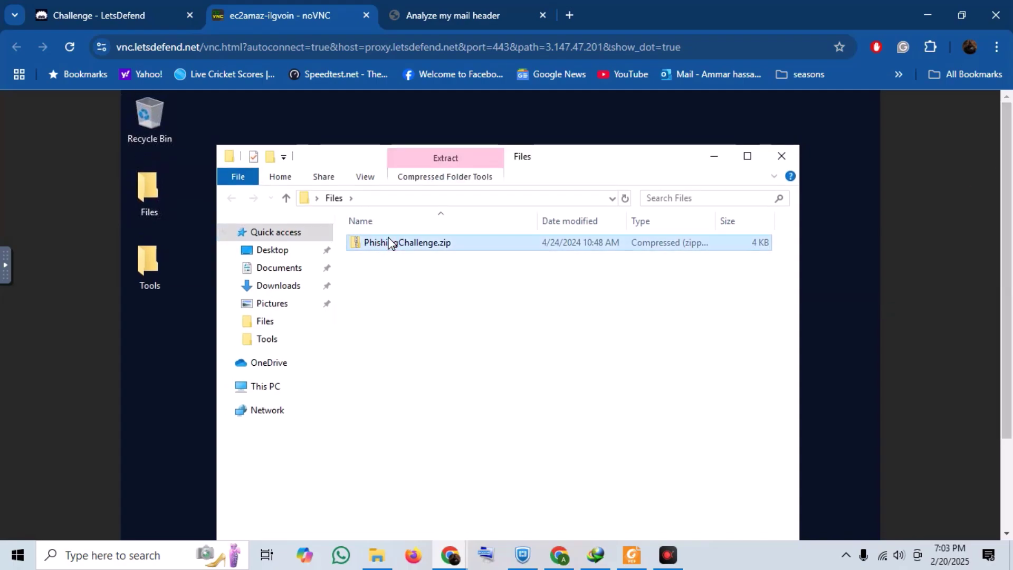
right_click(389, 243)
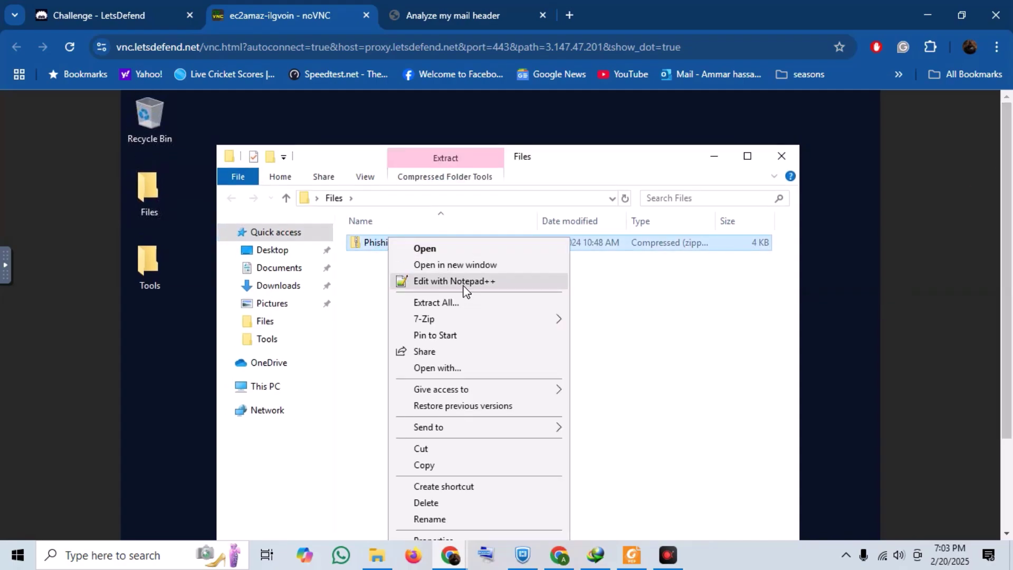
mouse_move(451, 320)
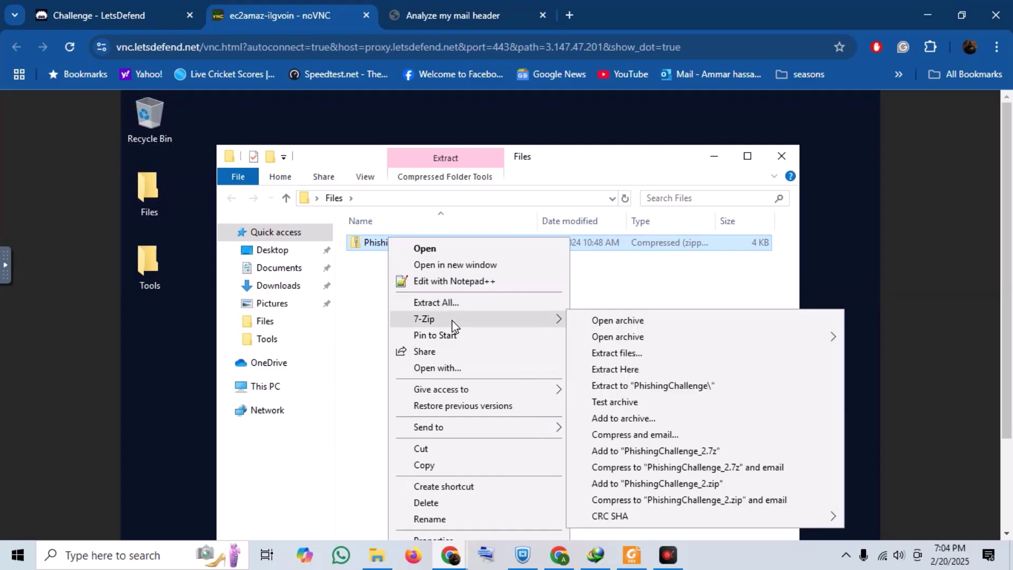
click(628, 370)
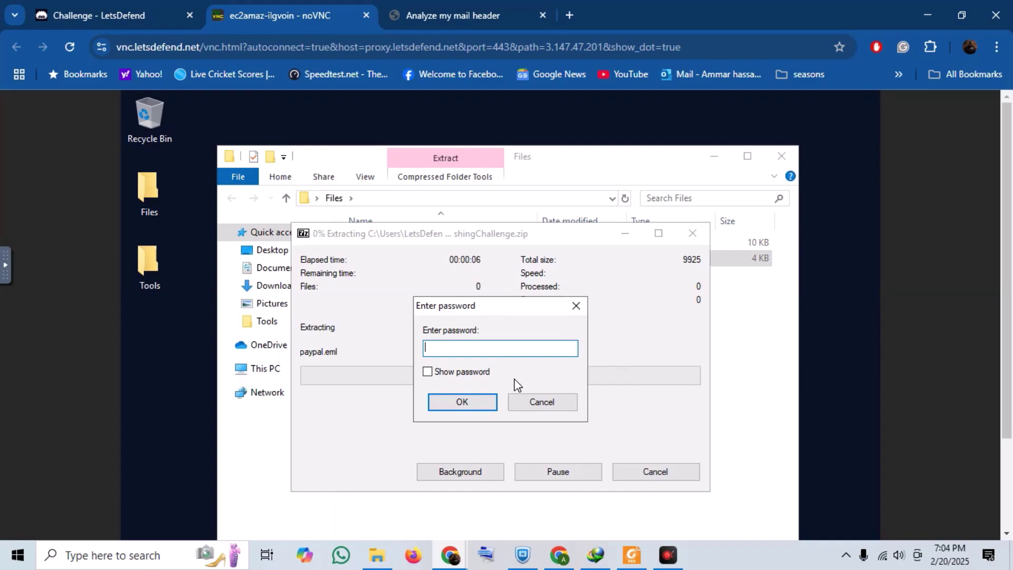
click(476, 372)
text(infected)
key(Return)
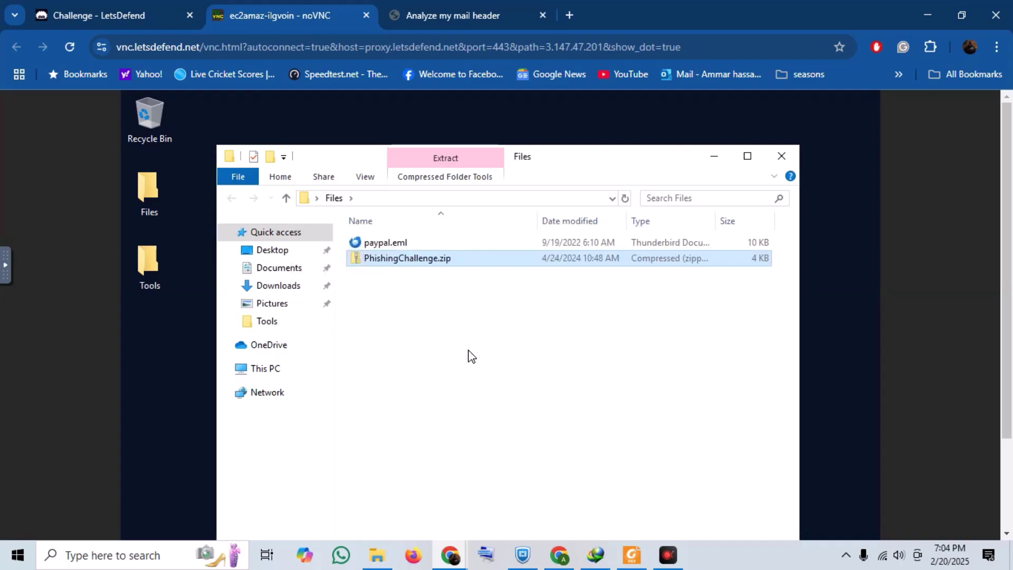
click(384, 244)
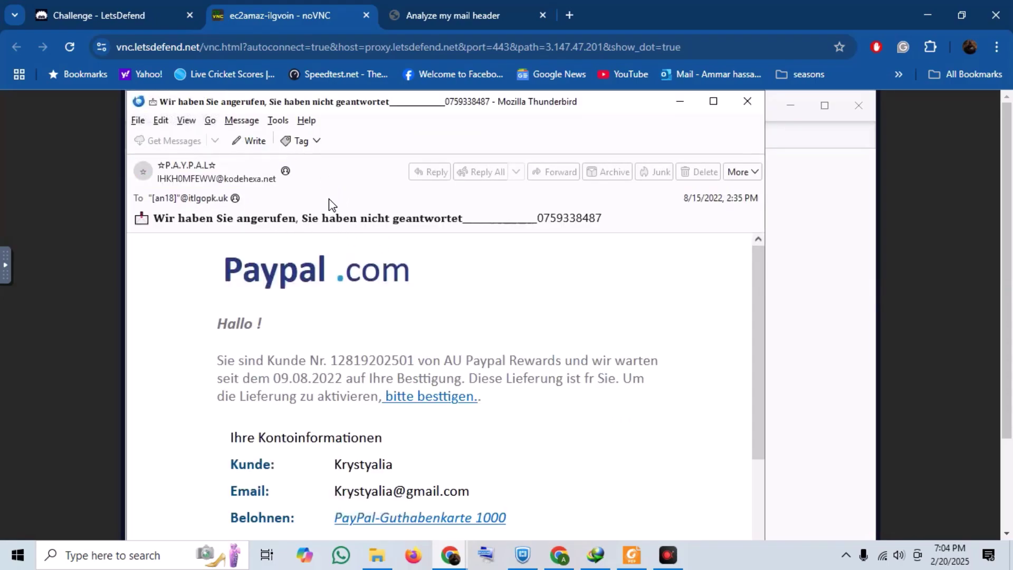
- Maximize the PayPal email and open its raw source in a full-size window
click(713, 101)
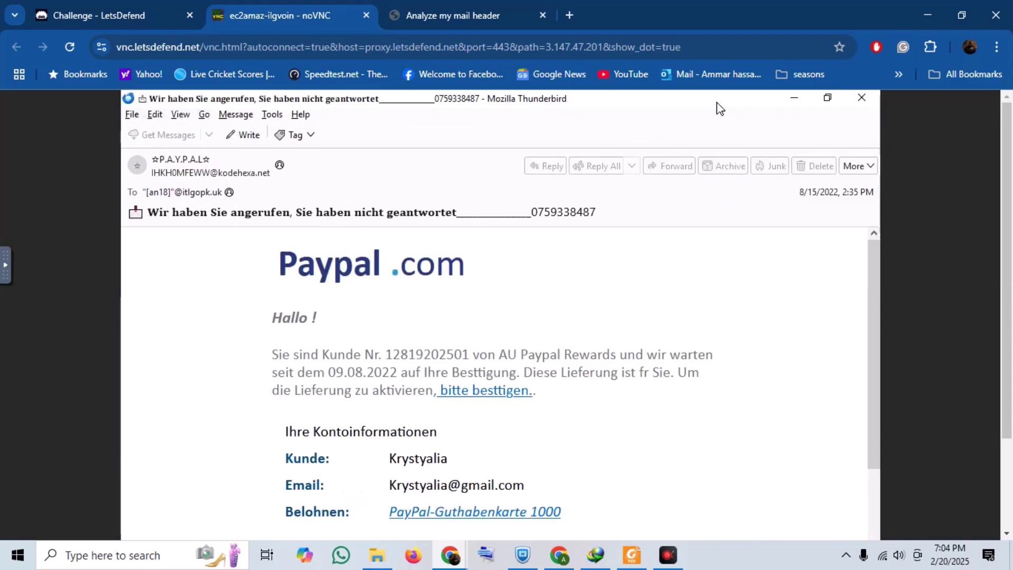
click(854, 166)
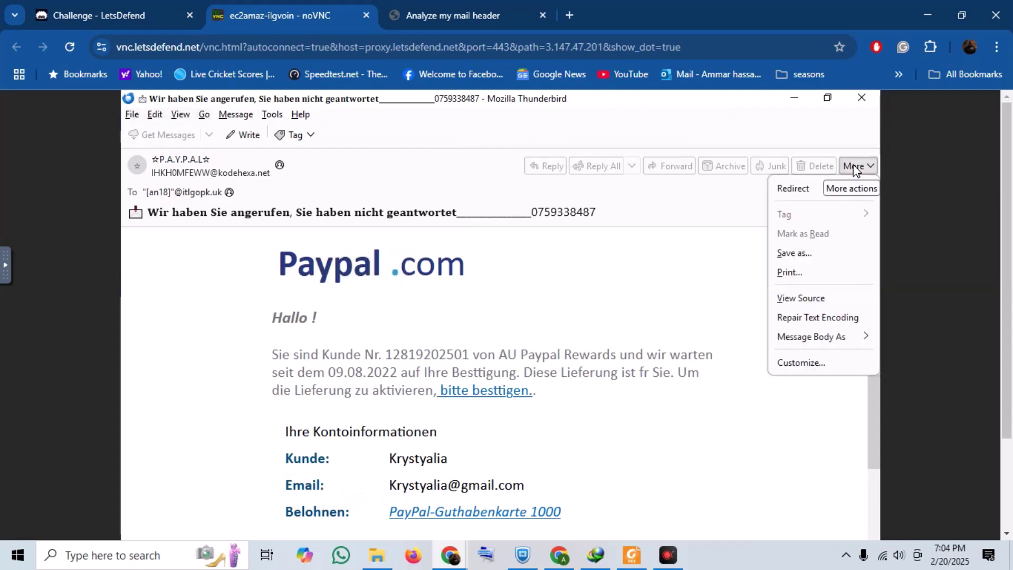
click(828, 300)
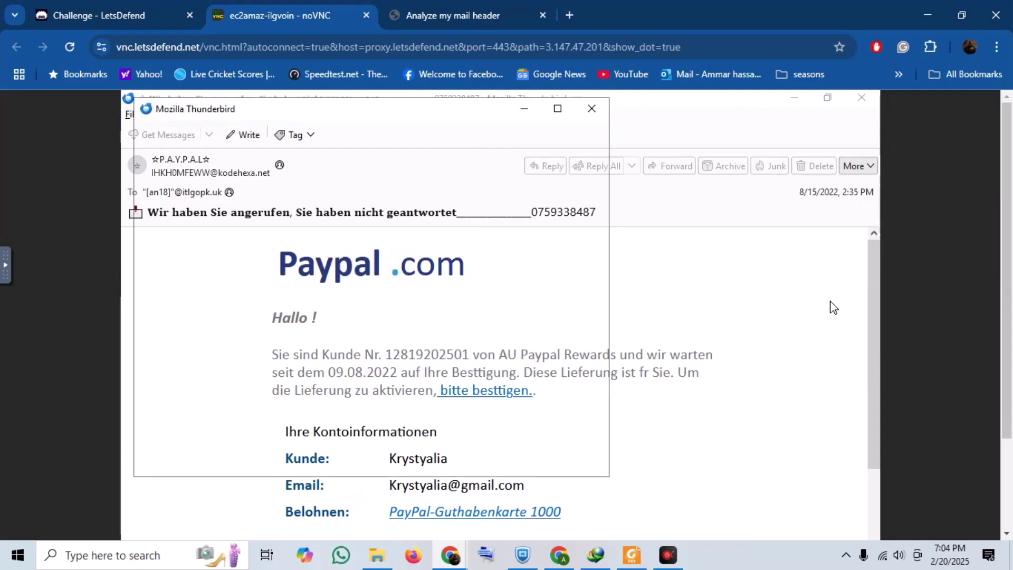
click(558, 109)
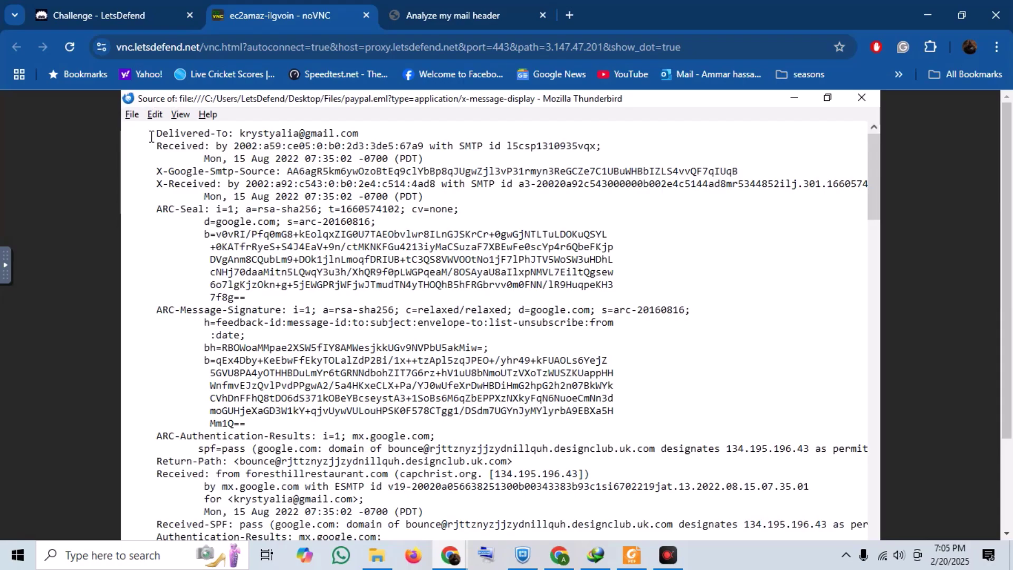
- Copy the entire message source and pass it through the noVNC clipboard to the local machine
drag(151, 136, 387, 151)
click(376, 158)
key(ctrl+a)
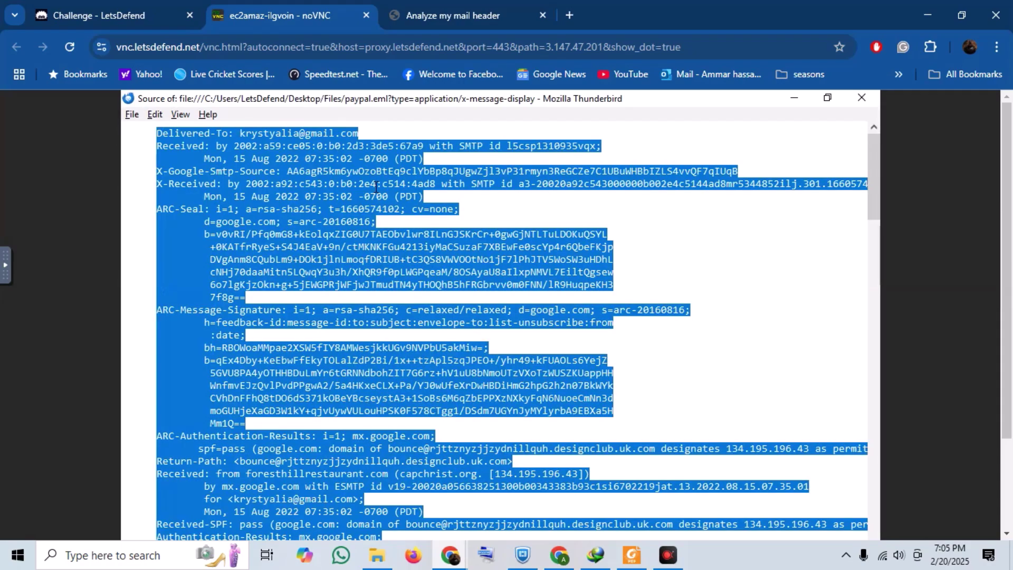
right_click(279, 177)
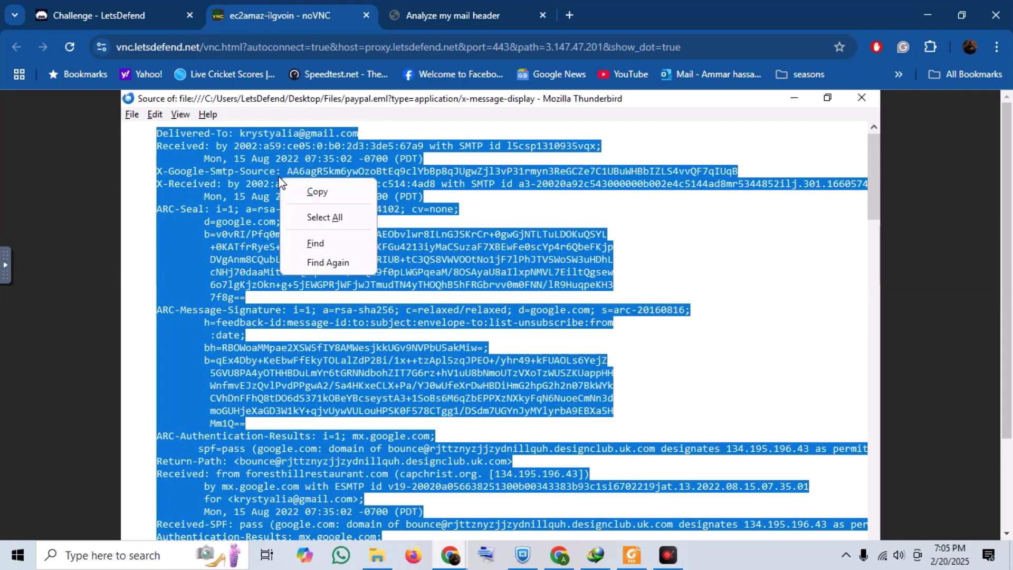
click(315, 193)
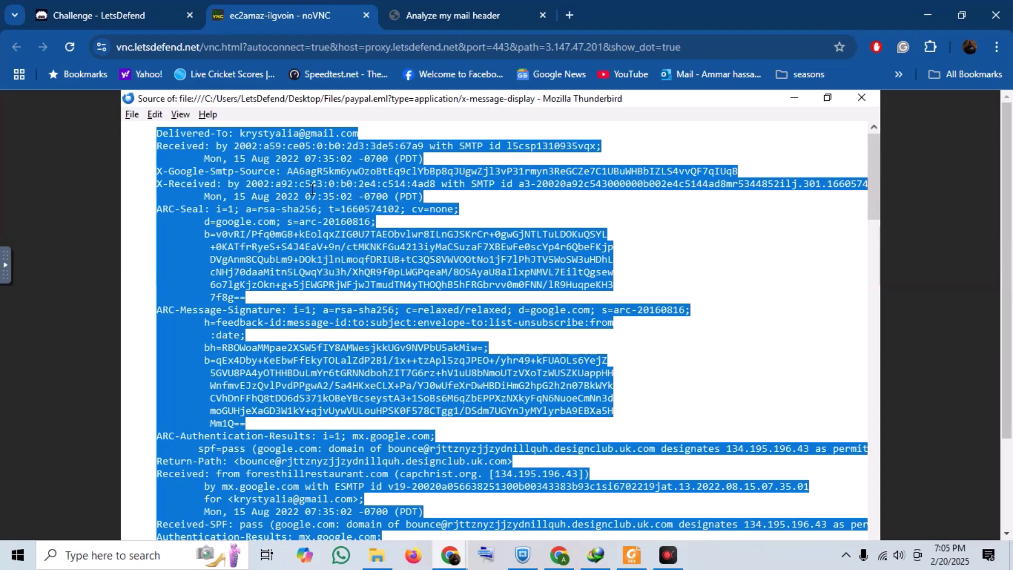
click(6, 263)
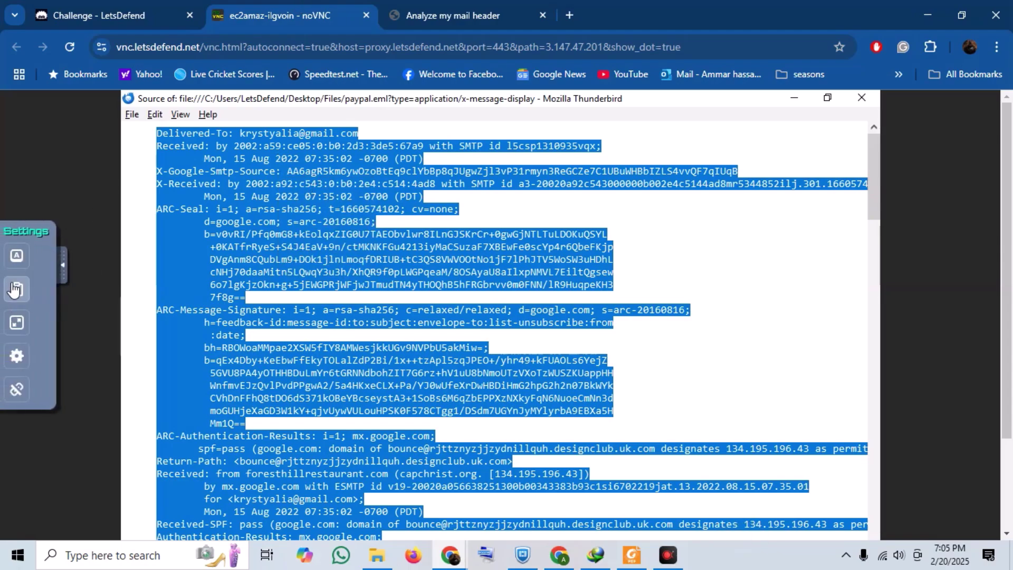
click(16, 288)
key(ctrl+a)
key(ctrl+c)
- Paste the PayPal email header into mailheader.org's text box and submit it for analysis
click(445, 16)
click(452, 434)
key(ctrl+a)
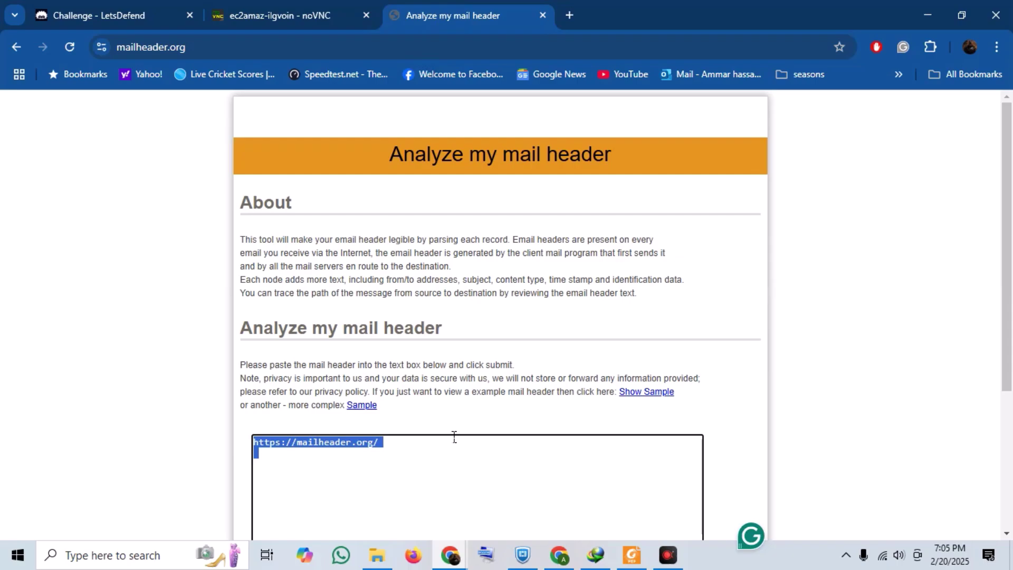
key(ctrl+v)
scroll(434, 406, down, 2)
scroll(434, 406, down, 2)
click(498, 482)
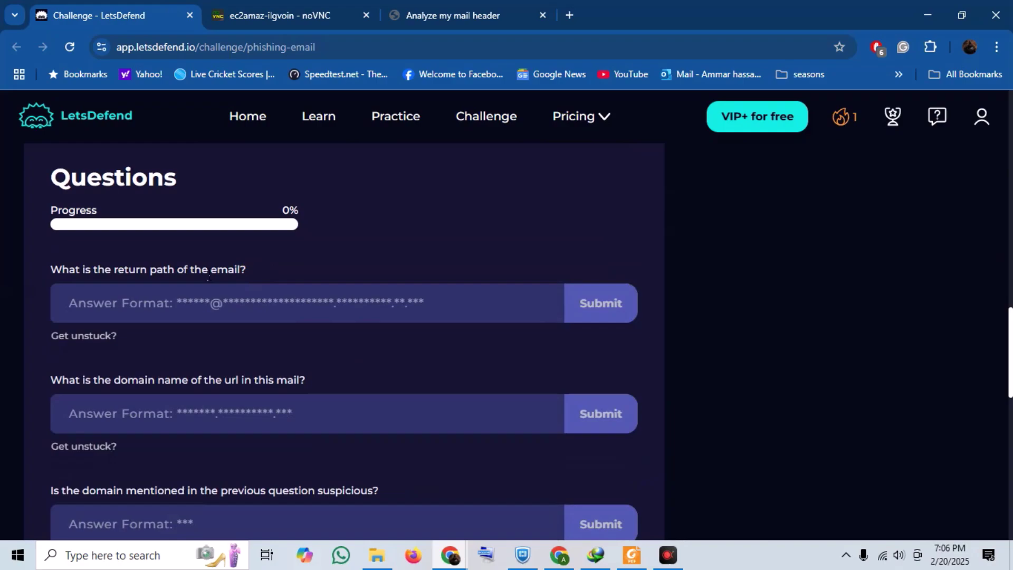
- Copy the Return-Path bounce address from the email source into the noVNC clipboard
drag(247, 269, 53, 273)
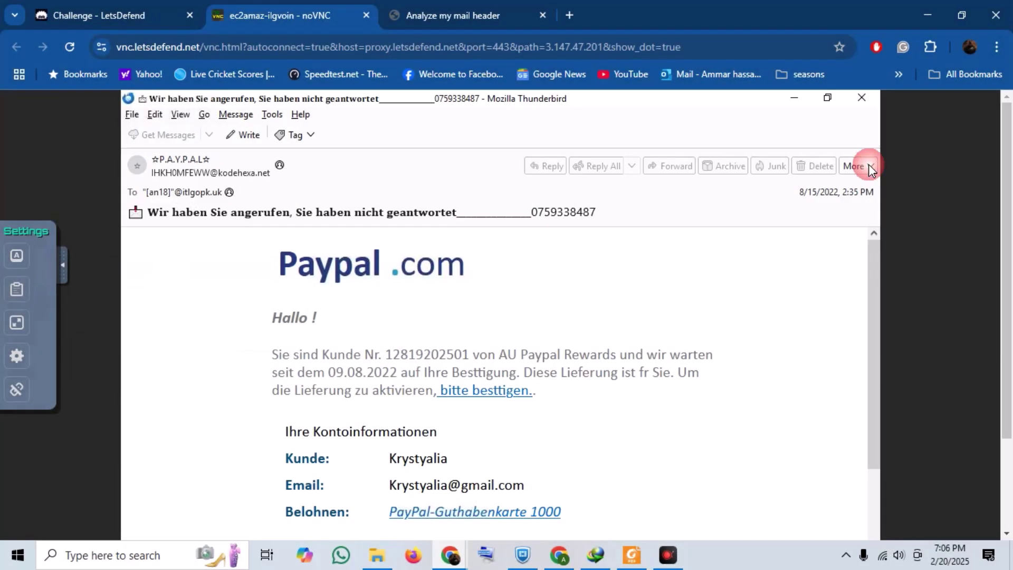
click(867, 166)
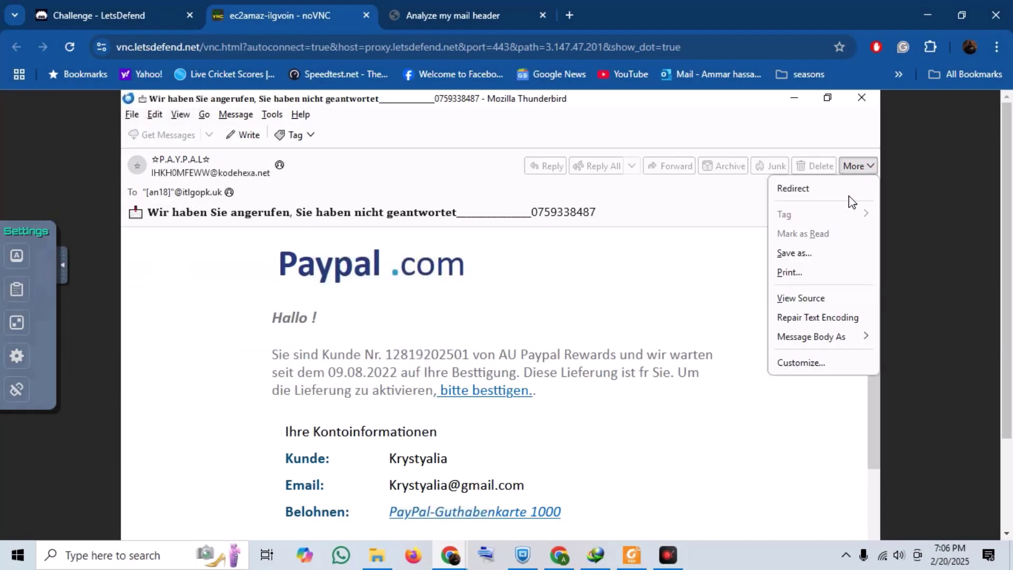
click(808, 298)
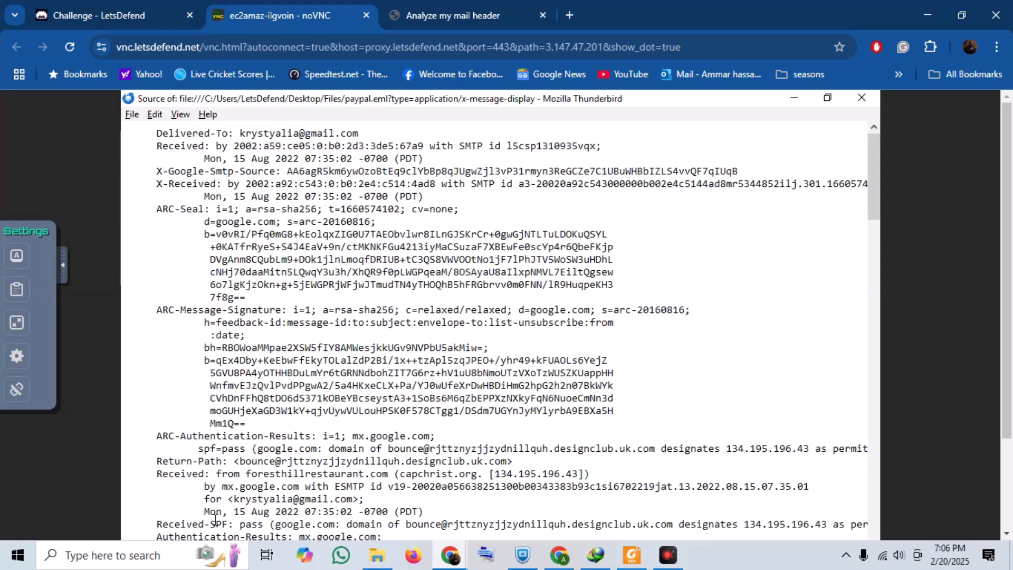
drag(217, 517, 510, 463)
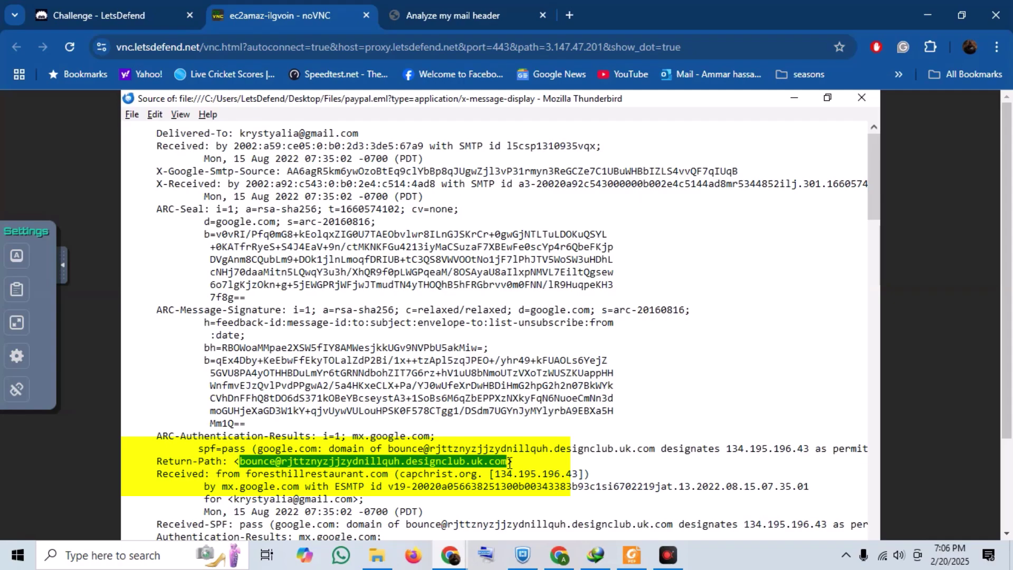
right_click(504, 466)
click(531, 486)
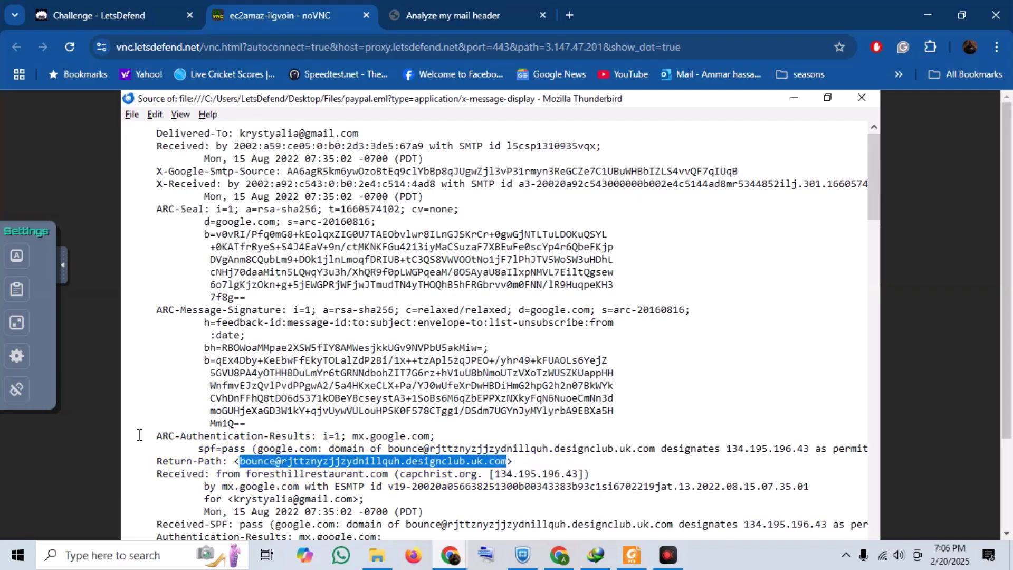
click(19, 299)
- Submit the copied bounce address as the return-path answer, then return to the email
triple_click(216, 299)
click(92, 24)
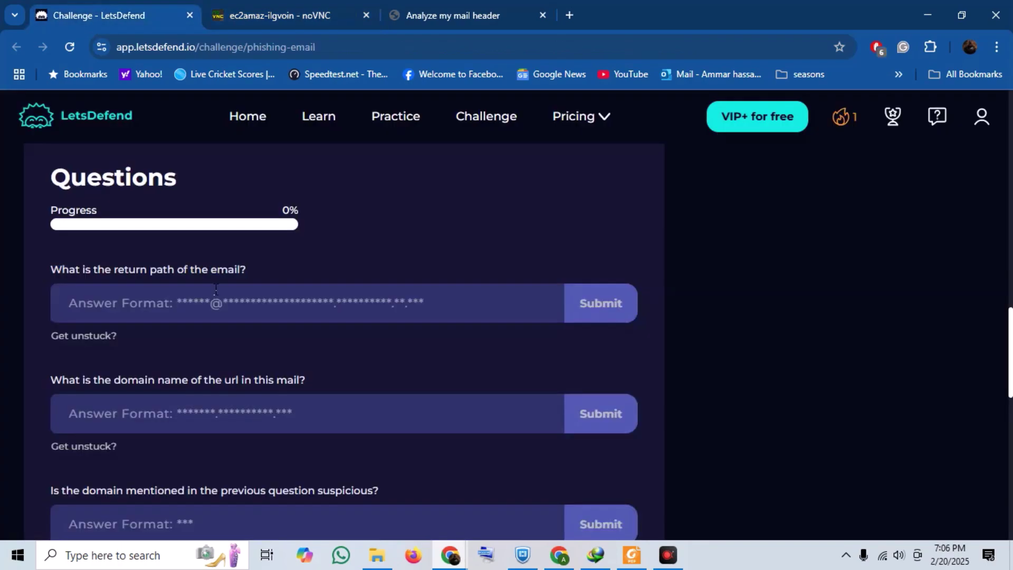
click(235, 303)
key(ctrl+v)
click(600, 306)
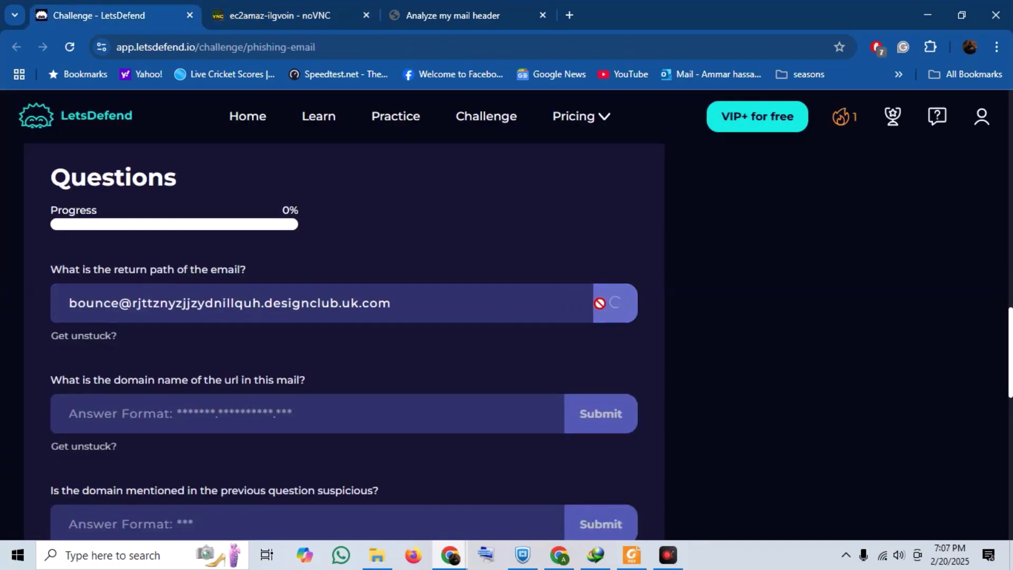
drag(306, 399, 52, 401)
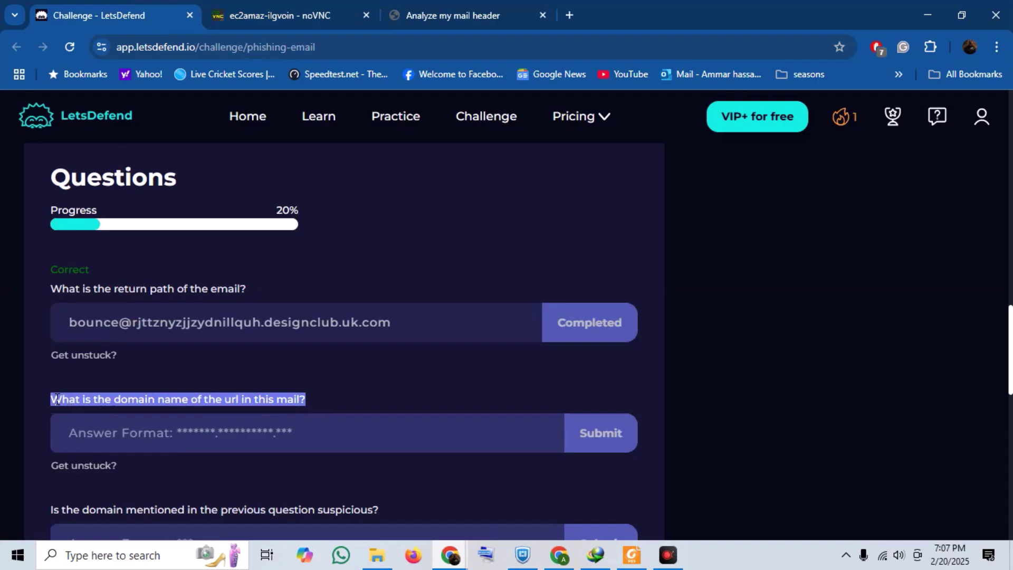
click(306, 14)
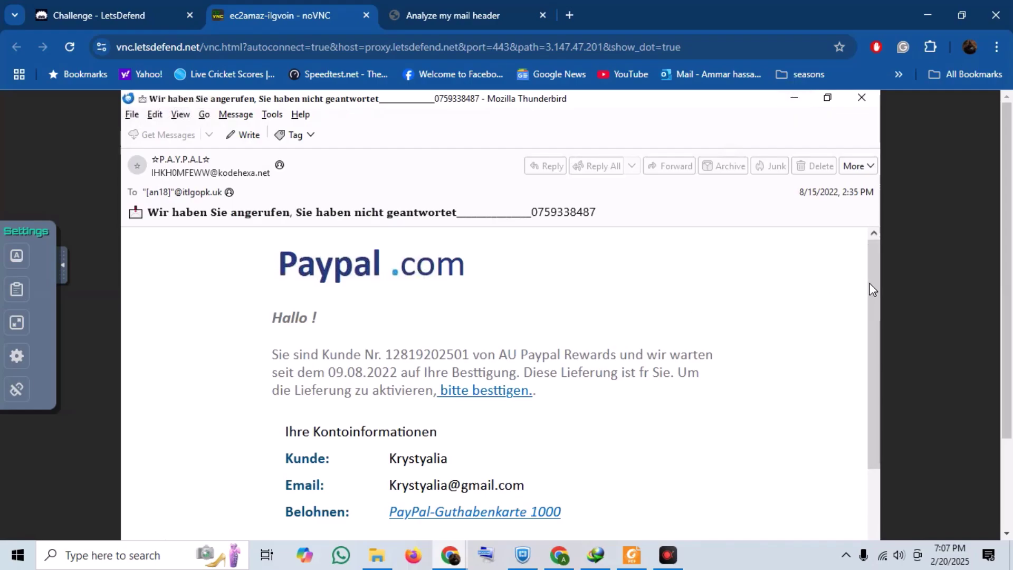
- Scroll to the bottom of the PayPal email to check the reward link's target
scroll(874, 447, down, 5)
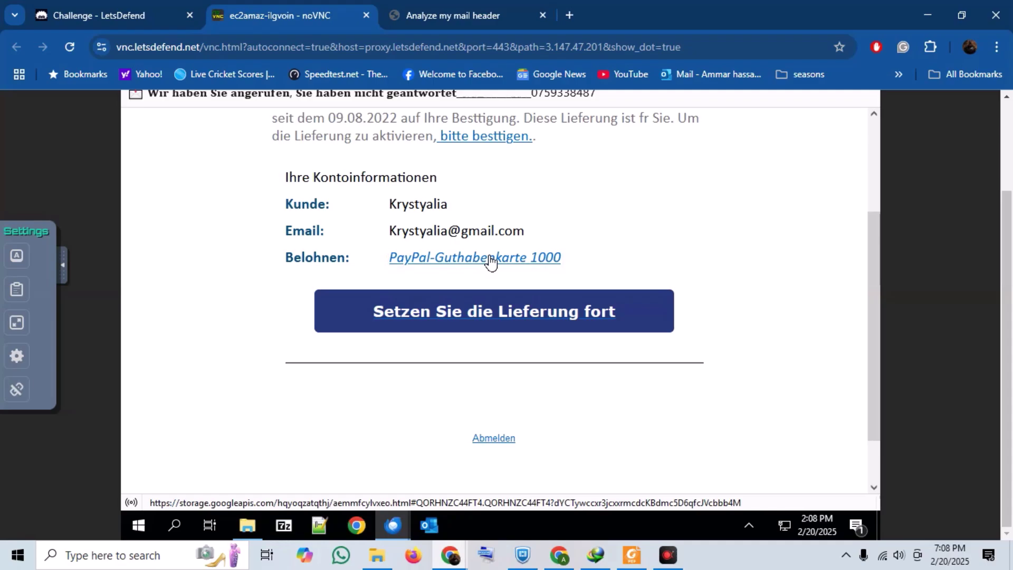
- Submit storage.googleapis.com as the link domain answer and move to the next question
click(129, 7)
click(258, 434)
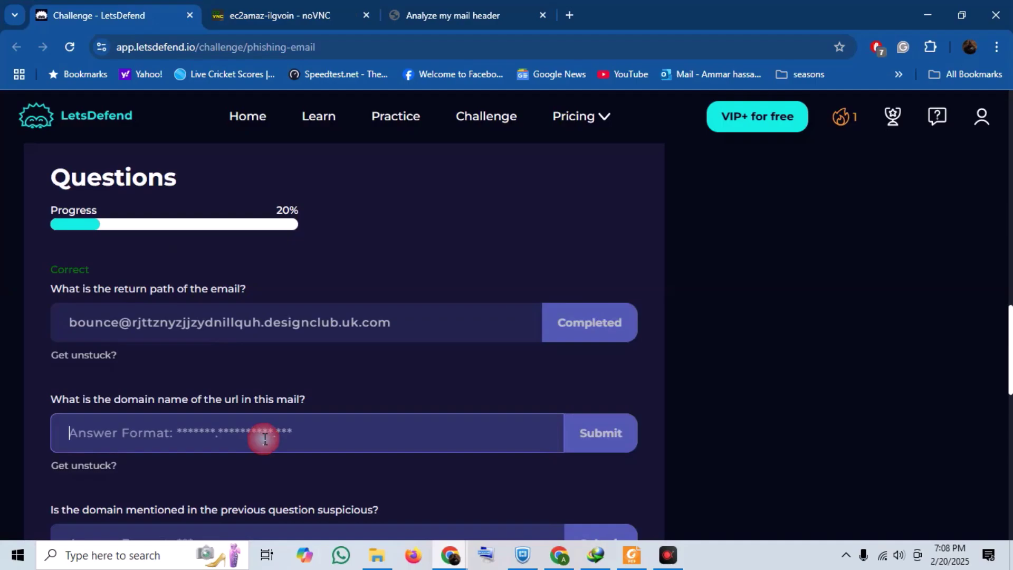
text(storage.)
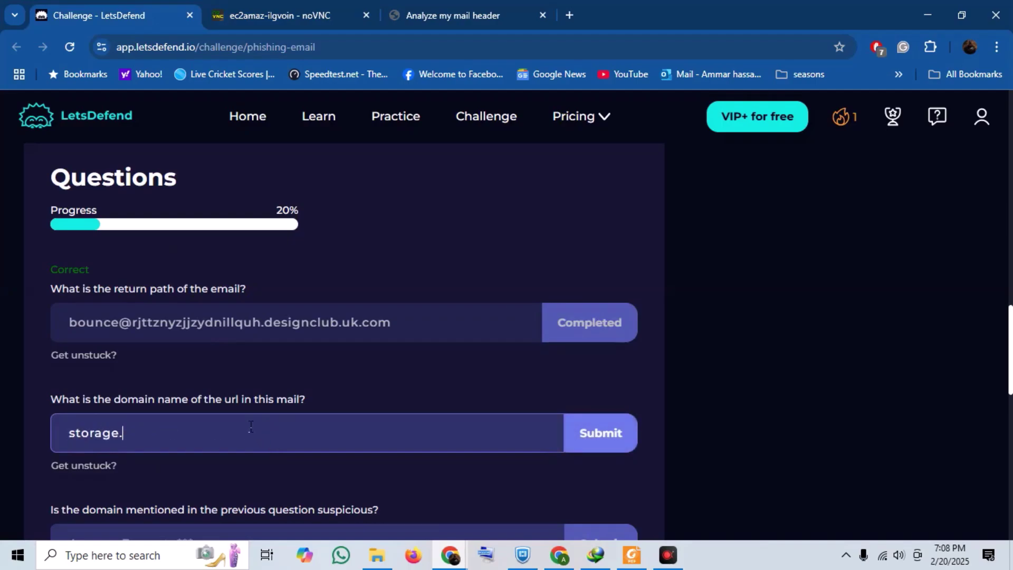
text(googleapis.com)
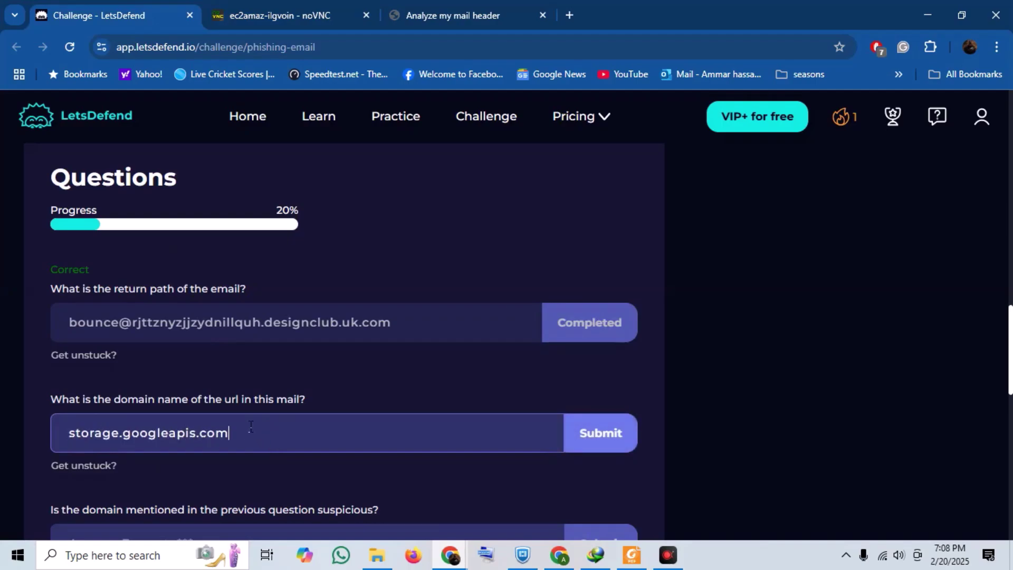
click(602, 430)
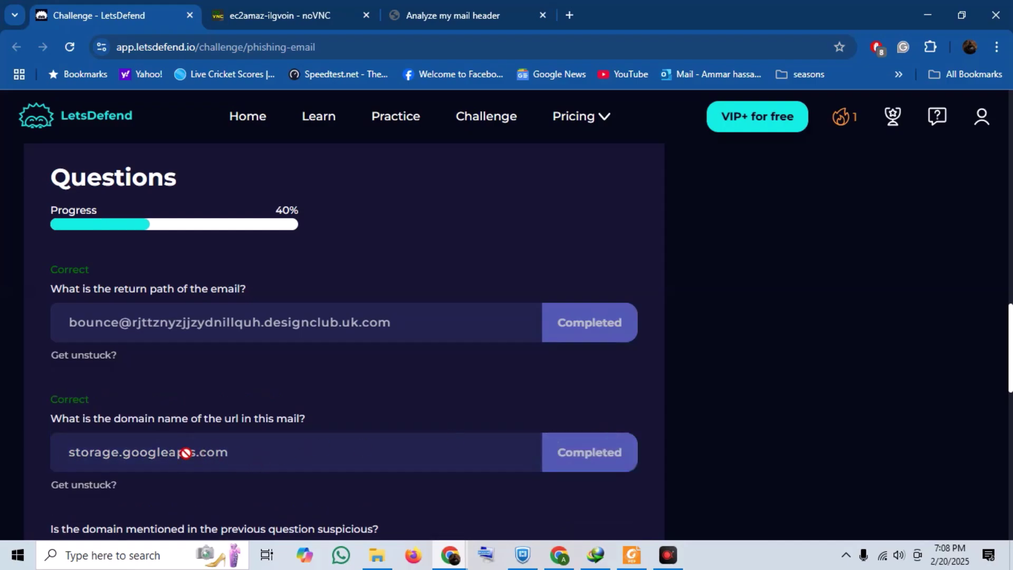
scroll(278, 445, down, 3)
drag(379, 369, 62, 372)
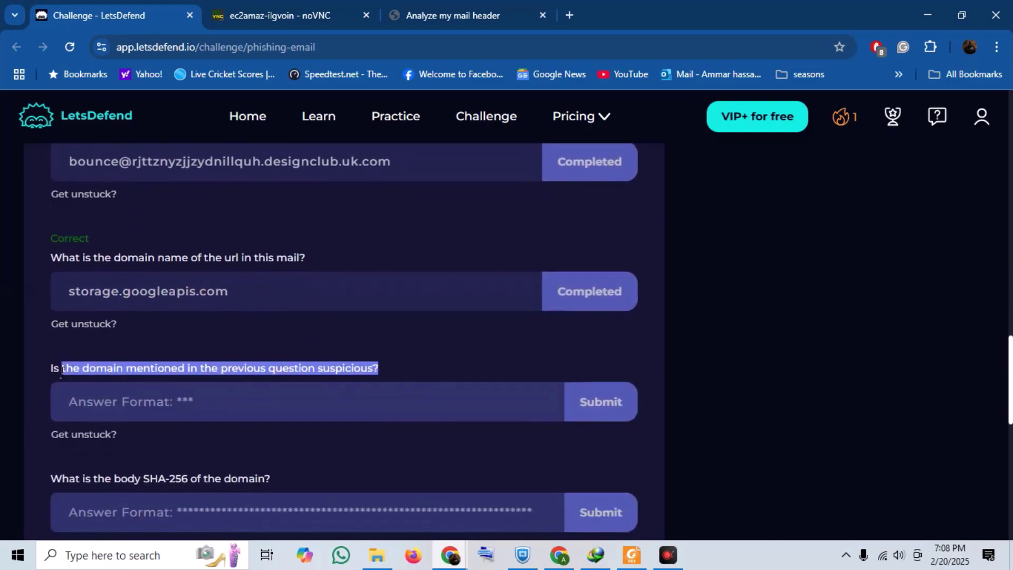
- Search the web for virustotal in a new browser tab
click(571, 17)
text(vir)
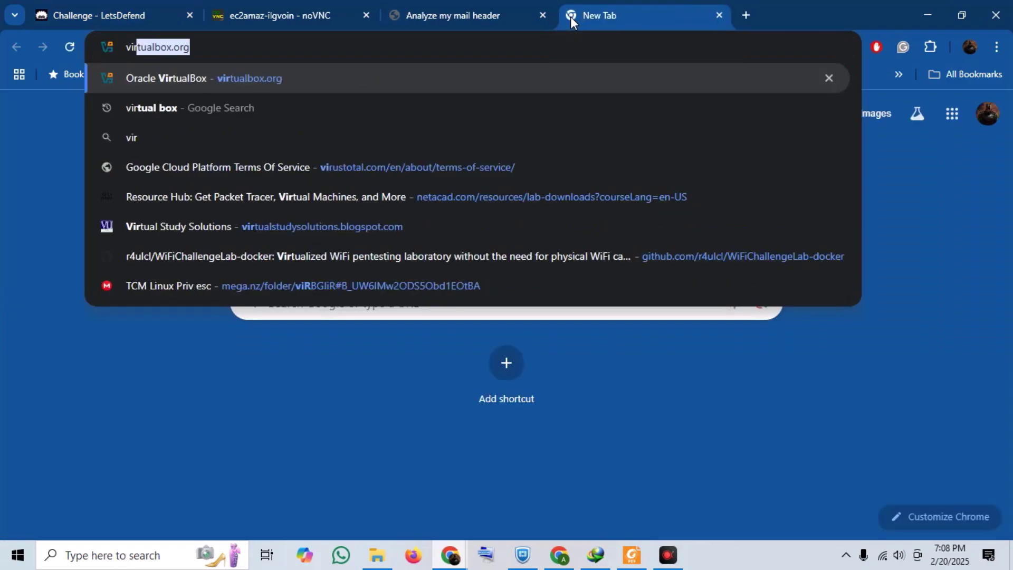
text(ustotal)
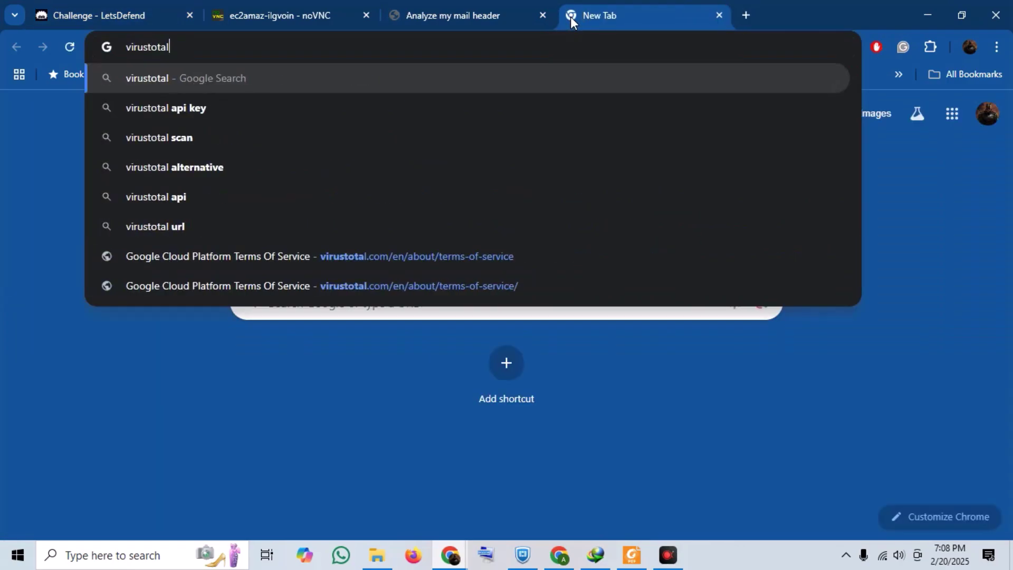
key(Return)
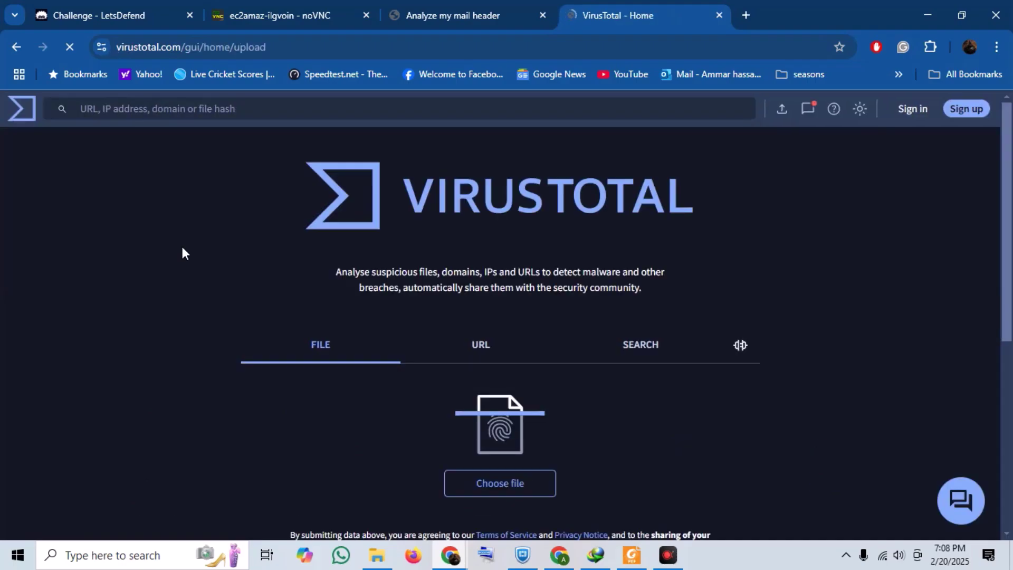
click(476, 344)
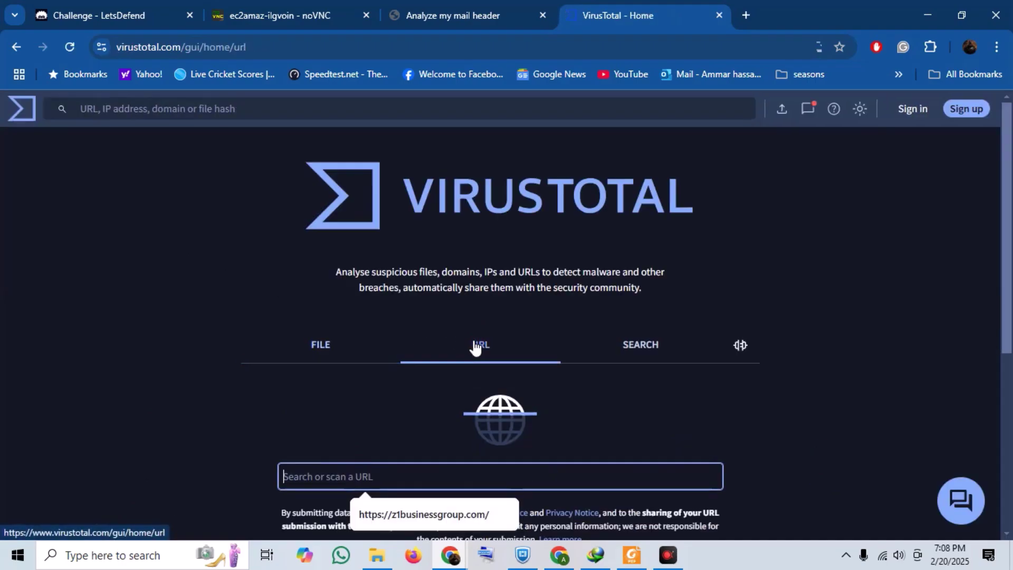
text(https)
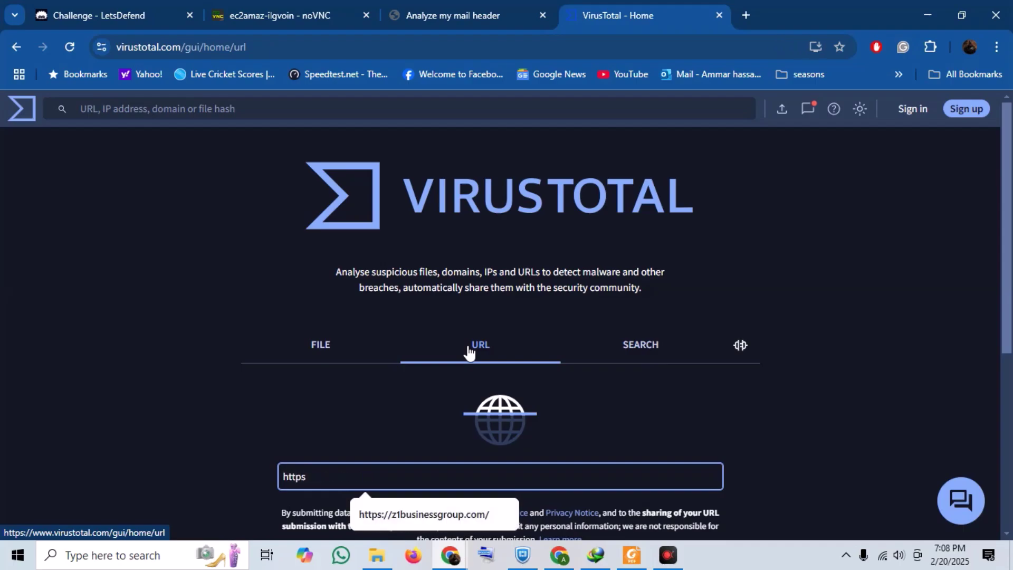
text(://storage.g)
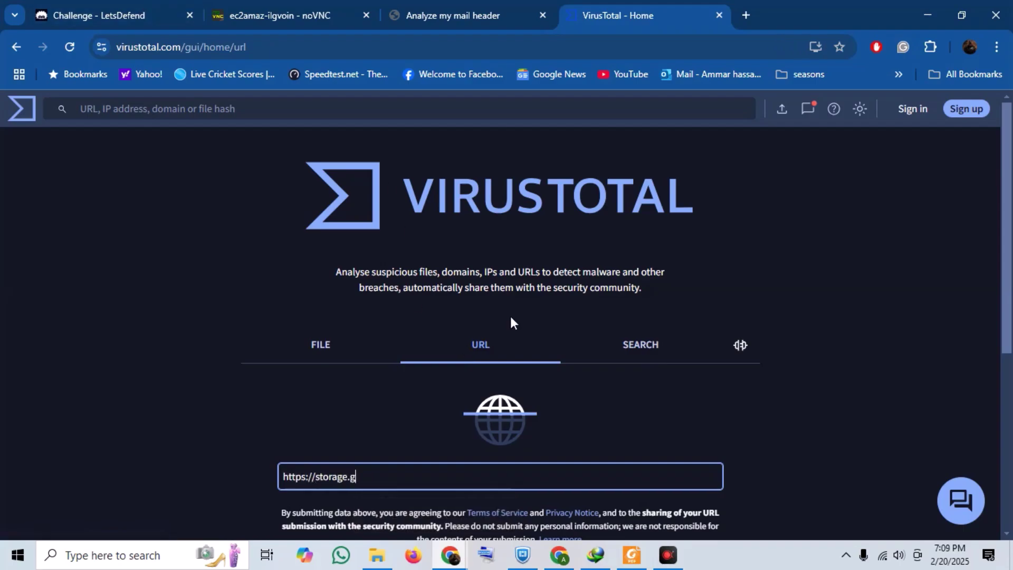
text(oogleapis.com)
scroll(511, 315, down, 3)
key(Return)
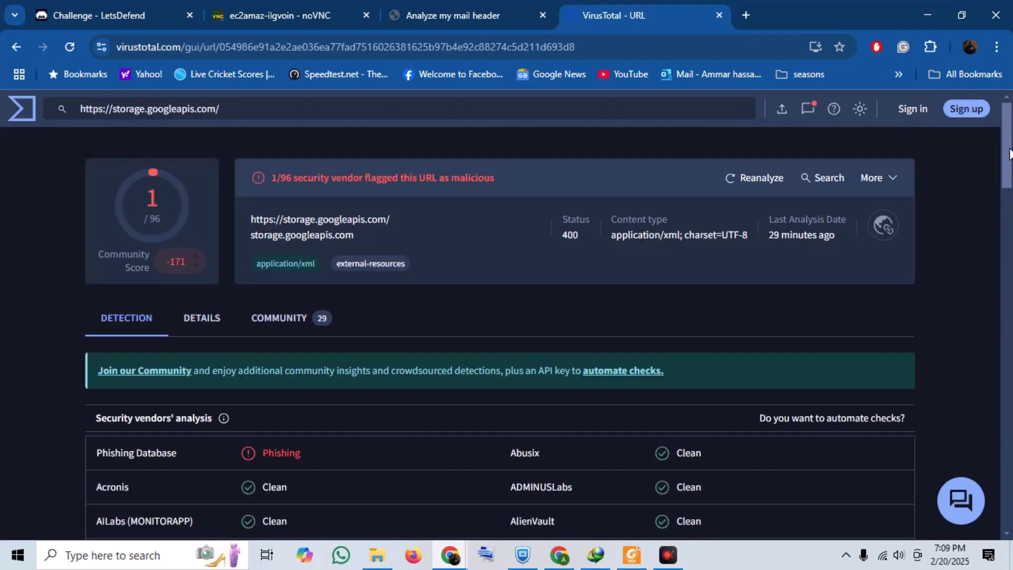
- Read the Community tab comments flagging storage.googleapis.com as phishing
click(419, 156)
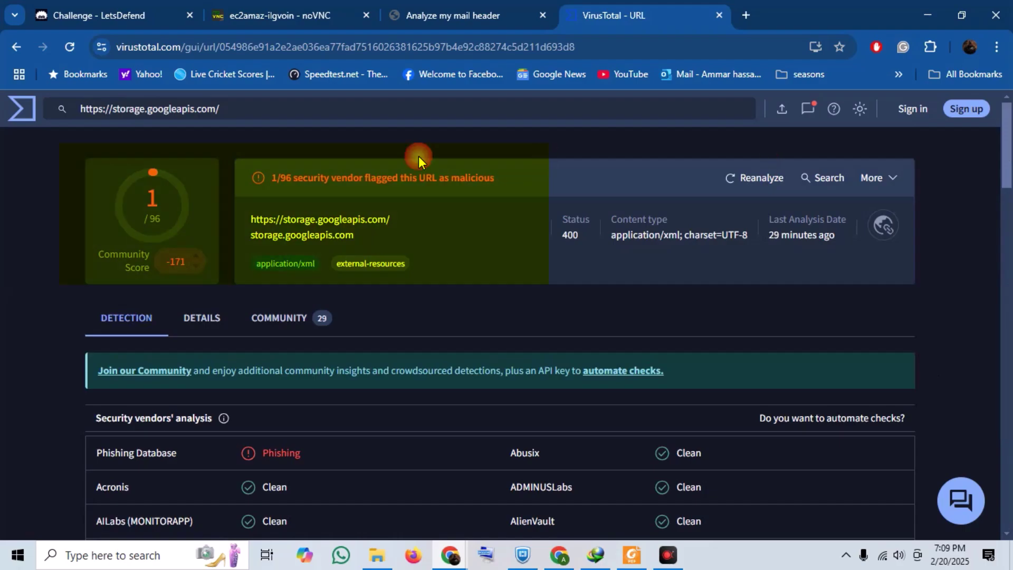
triple_click(273, 116)
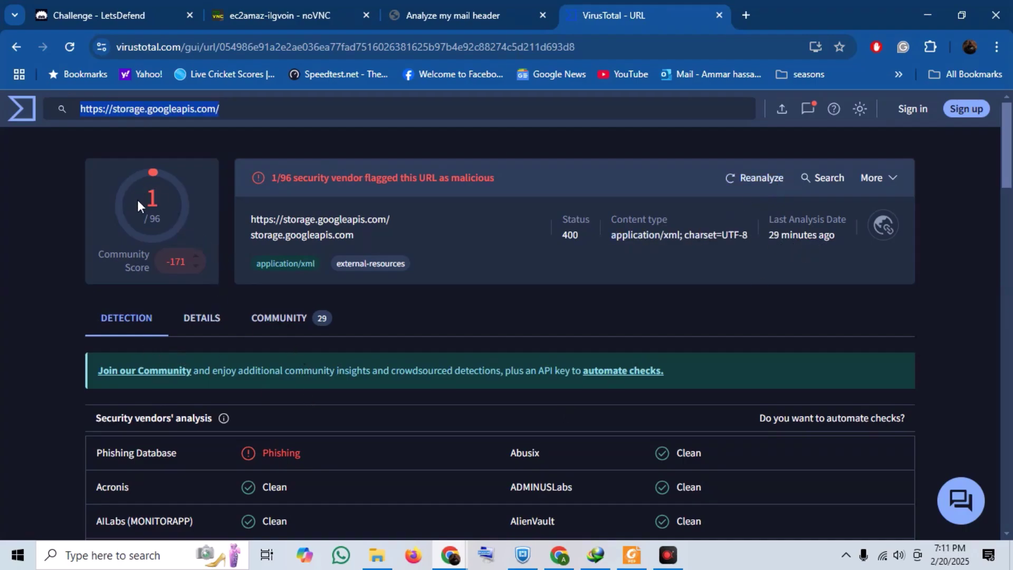
click(288, 319)
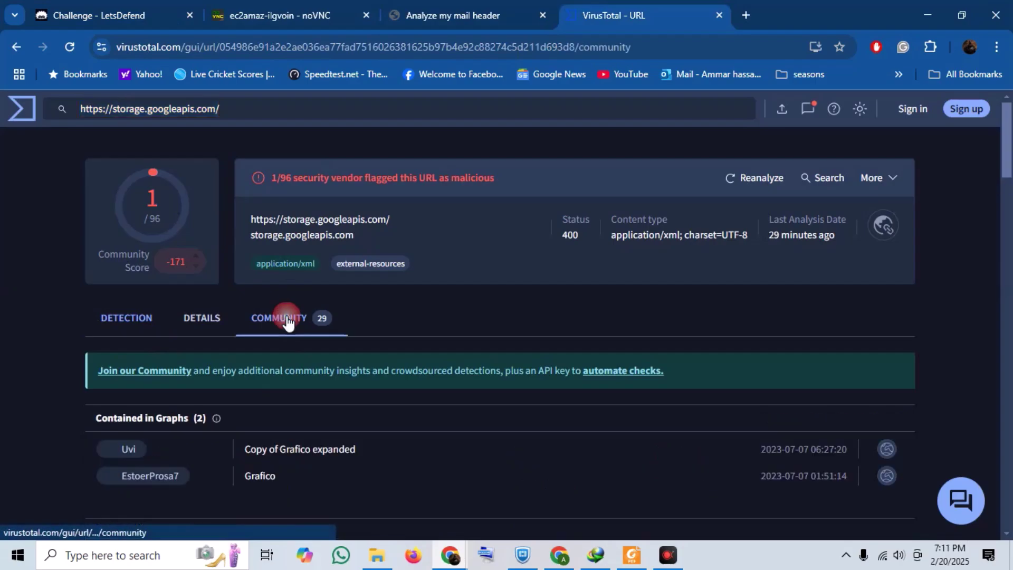
drag(1007, 159, 1002, 281)
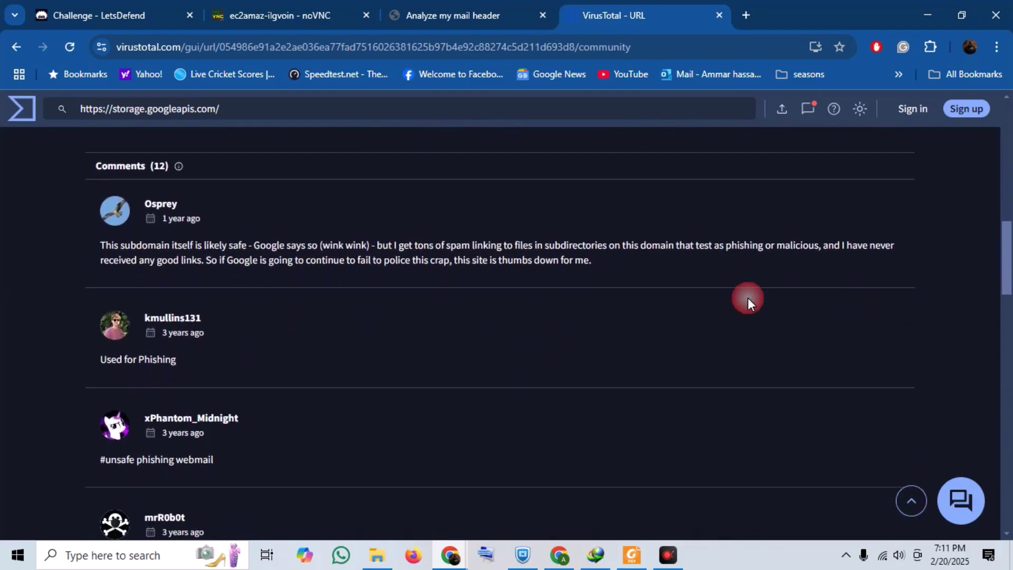
drag(514, 244, 800, 260)
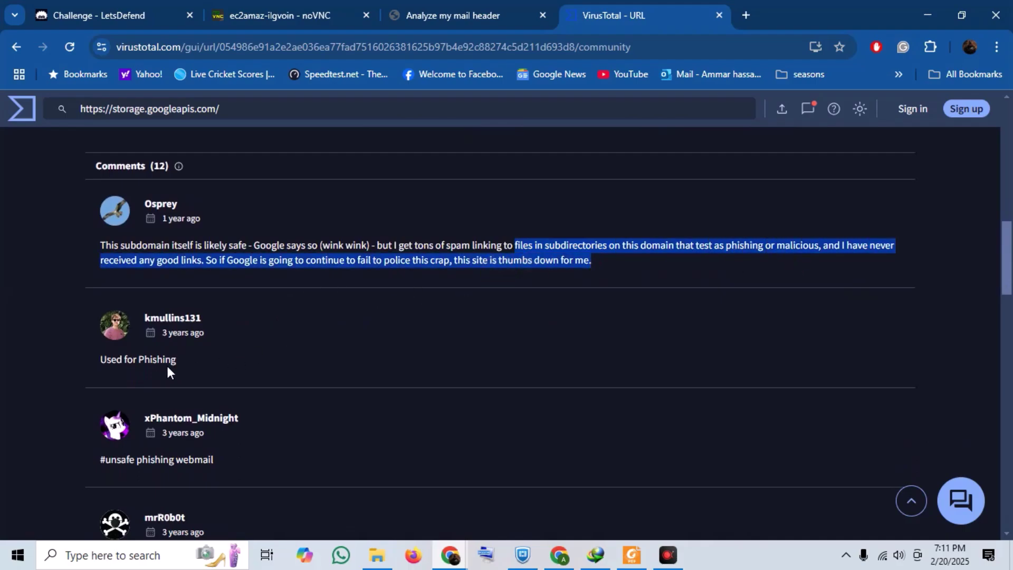
drag(177, 364, 87, 364)
drag(222, 467, 142, 460)
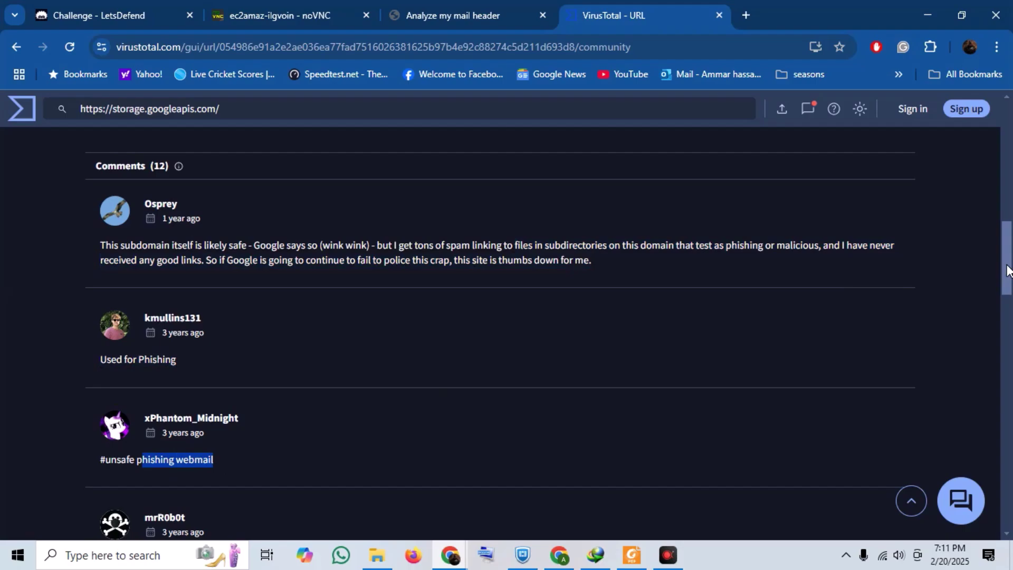
drag(1008, 270, 985, 150)
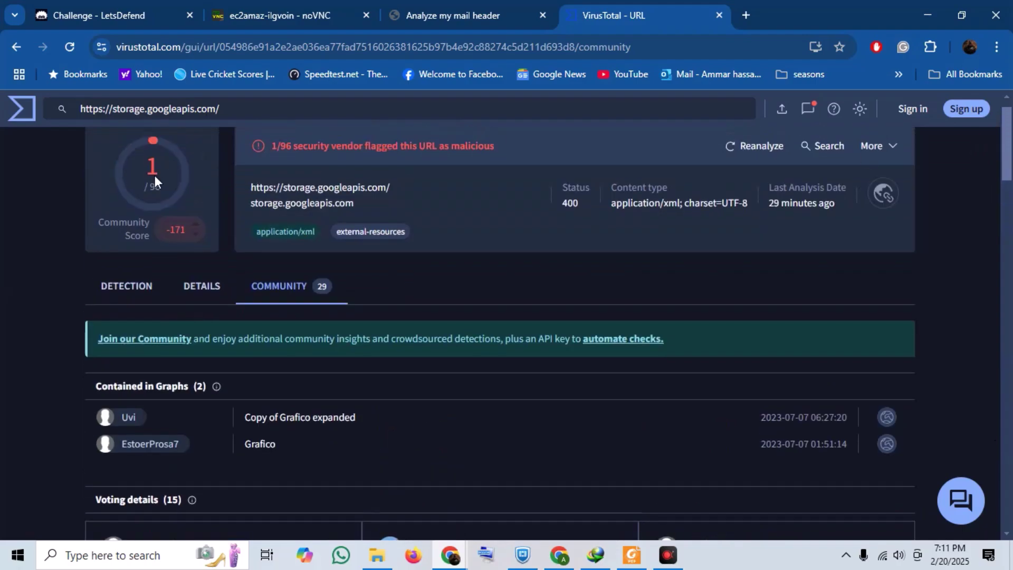
- Answer 'yes' that storage.googleapis.com is suspicious, then highlight the body SHA-256 question
click(138, 19)
text(yes)
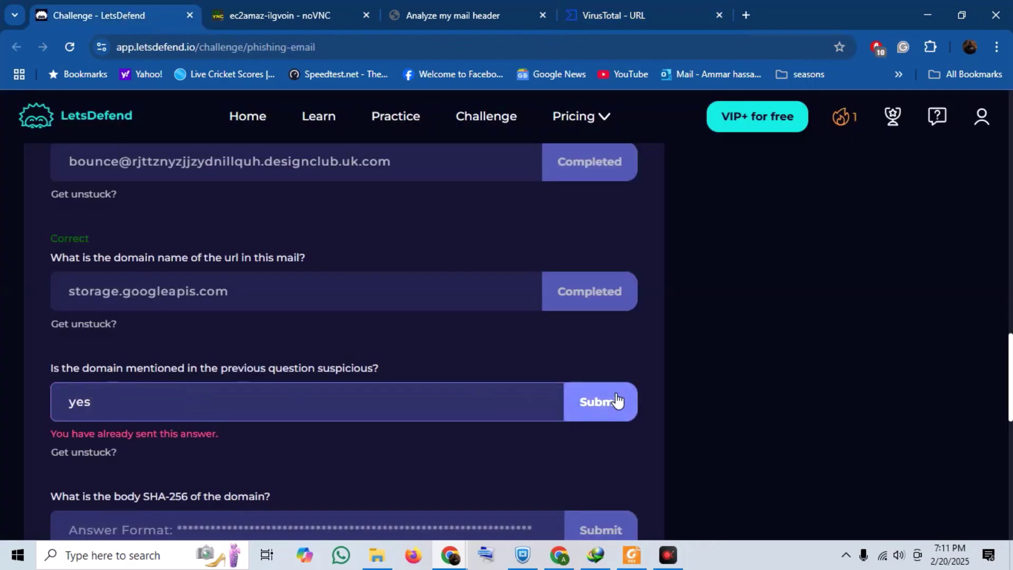
click(616, 398)
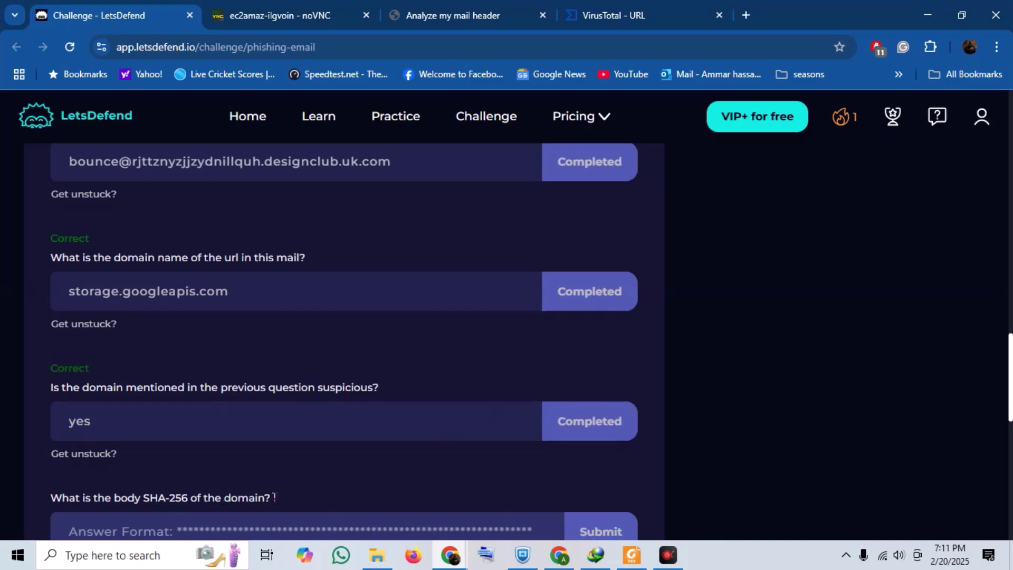
drag(350, 503, 39, 506)
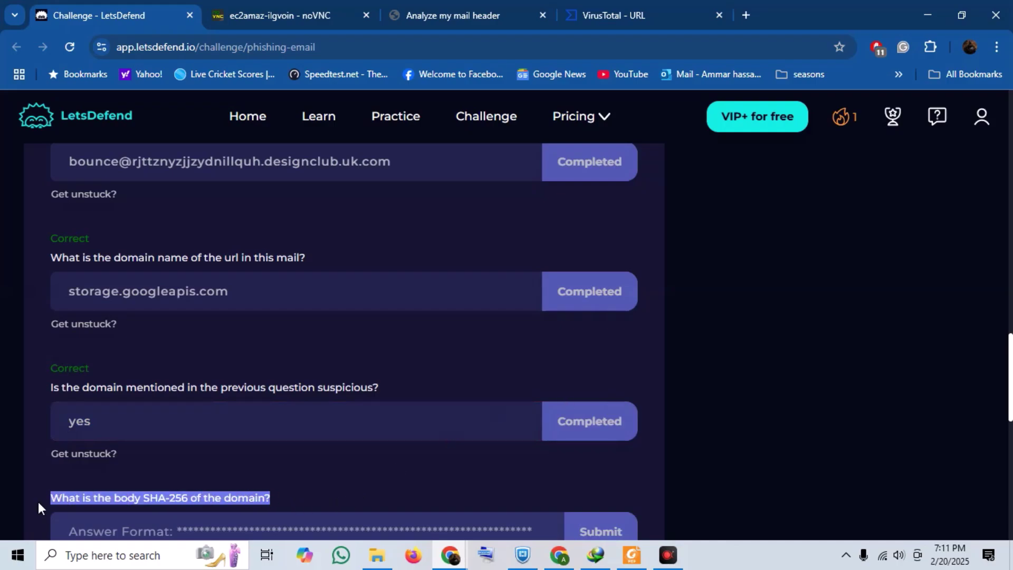
- Copy the Body SHA-256 hash 13945ecc…67f5 from VirusTotal's URL details and return to LetsDefend
click(623, 4)
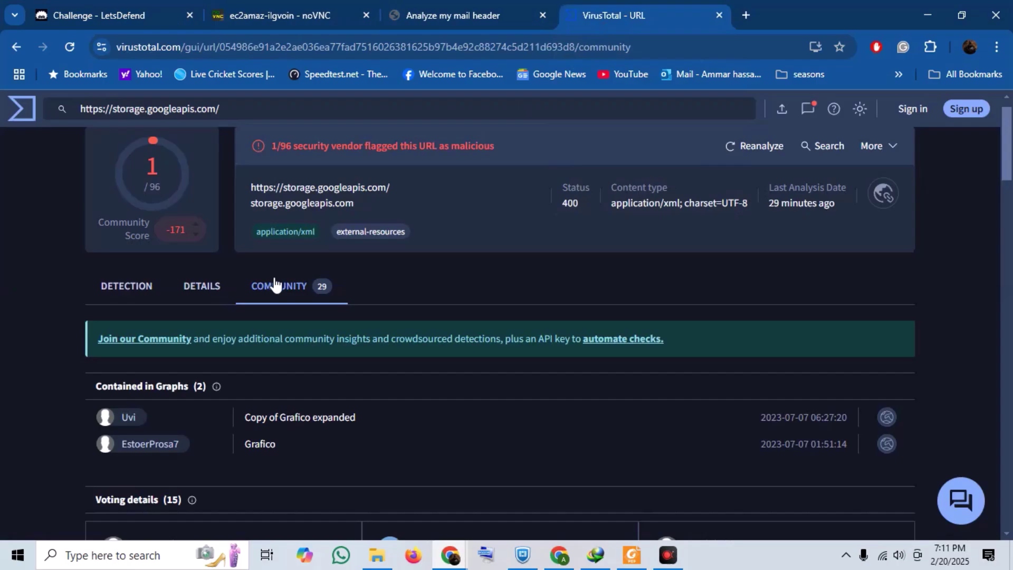
click(197, 288)
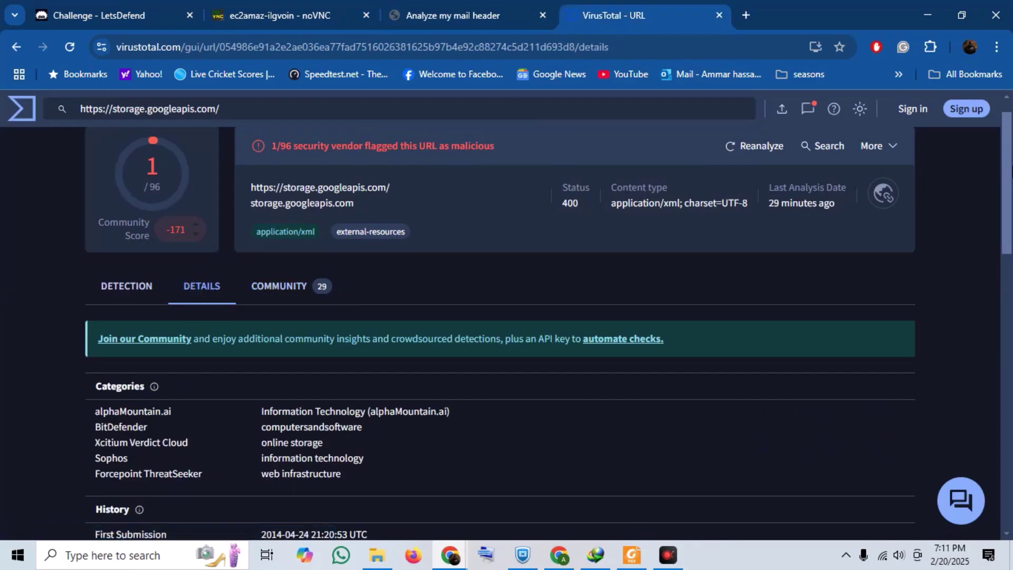
drag(1009, 169, 997, 335)
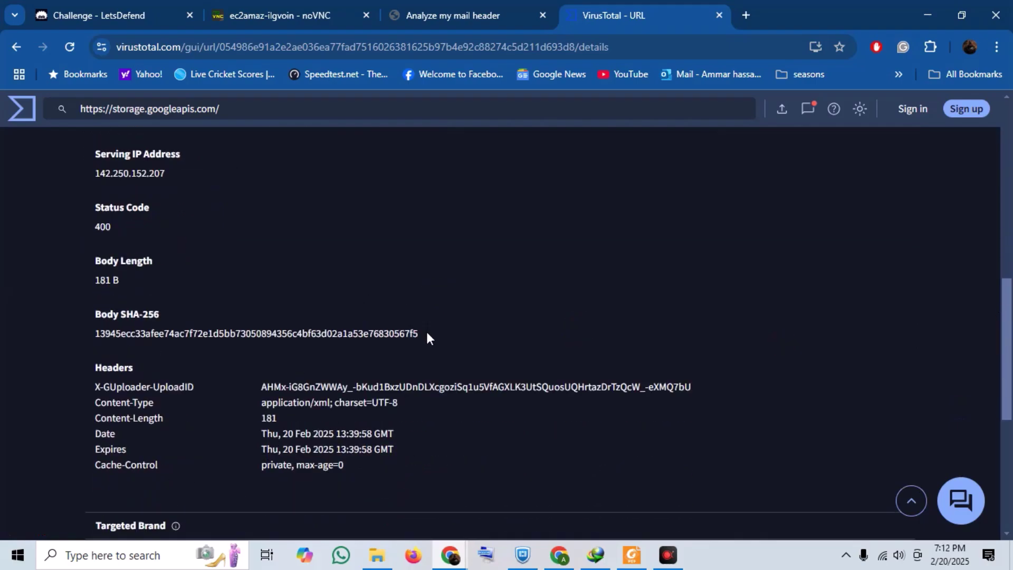
drag(425, 330, 103, 338)
right_click(103, 337)
click(173, 318)
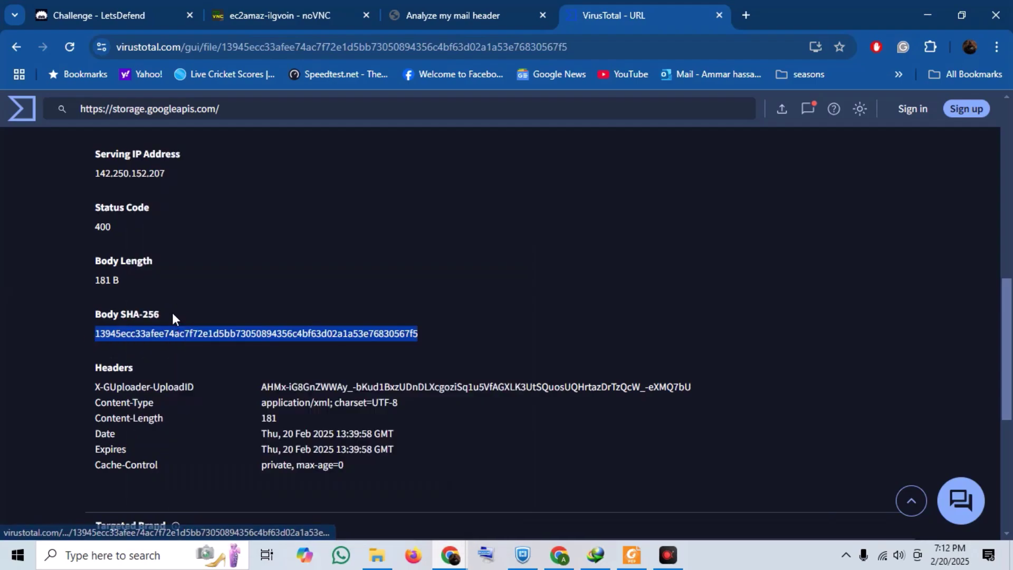
click(118, 8)
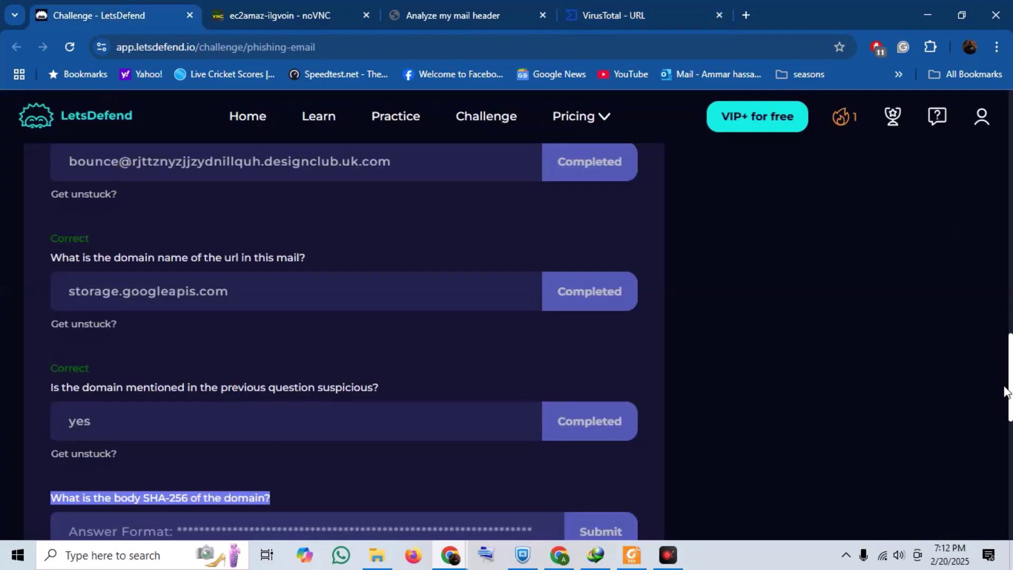
- Submit the copied body SHA-256 hash as the answer
scroll(1004, 393, down, 5)
click(415, 287)
key(ctrl+v)
click(603, 287)
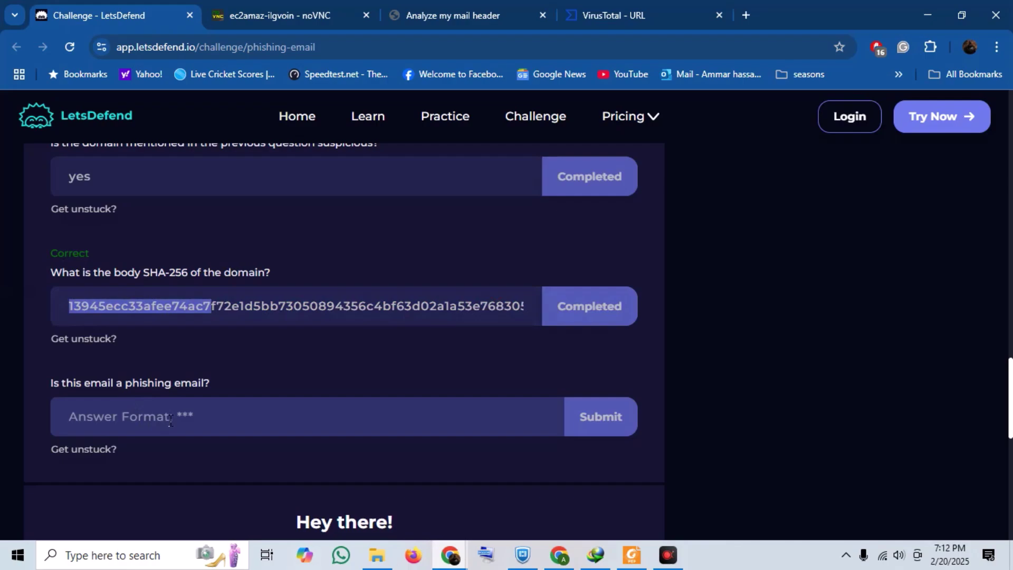
- Answer 'yes' that the email is phishing and dismiss the Phishing Analyzer badge announcement
click(170, 420)
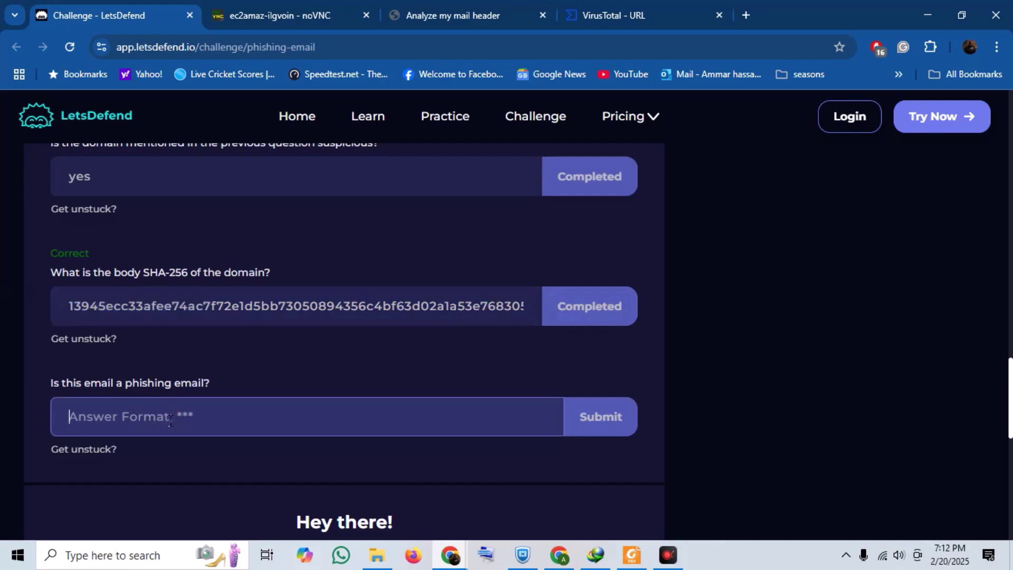
text(yes)
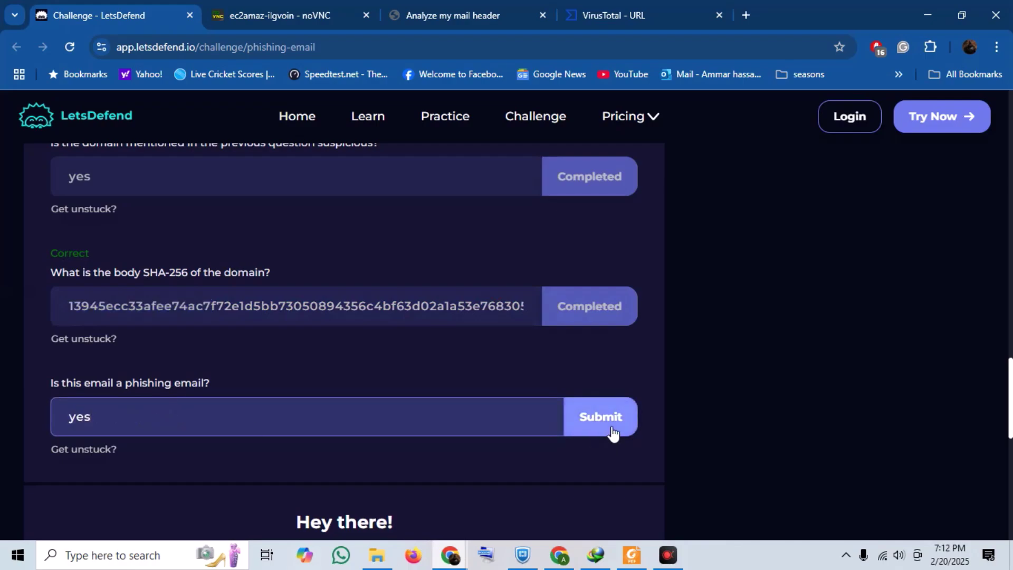
click(610, 426)
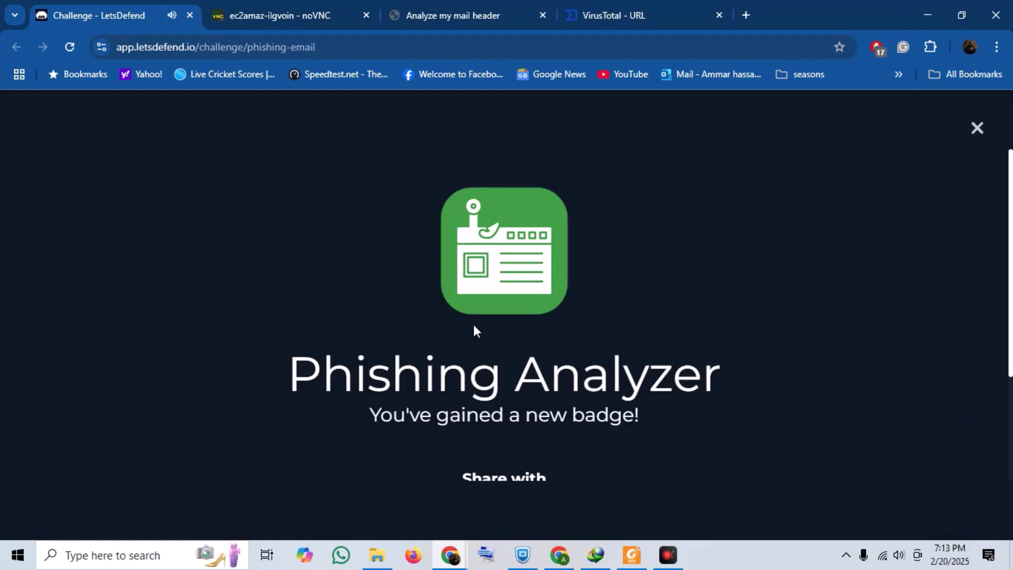
click(976, 128)
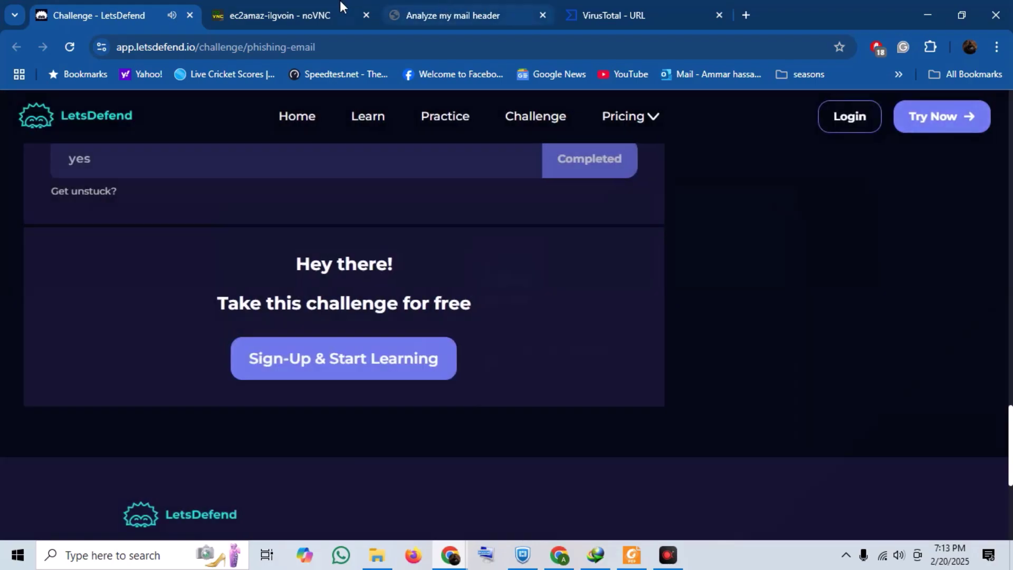
click(486, 6)
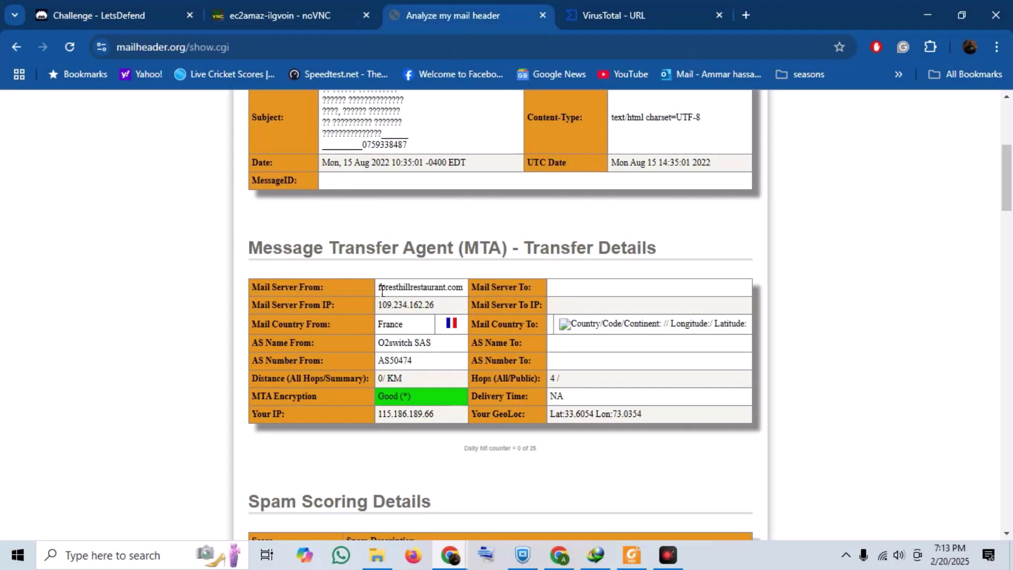
- Highlight sending server foresthillrestaurant.com and IP 109.234.162.26, then scroll to the 0.303 spam score
drag(381, 287, 457, 305)
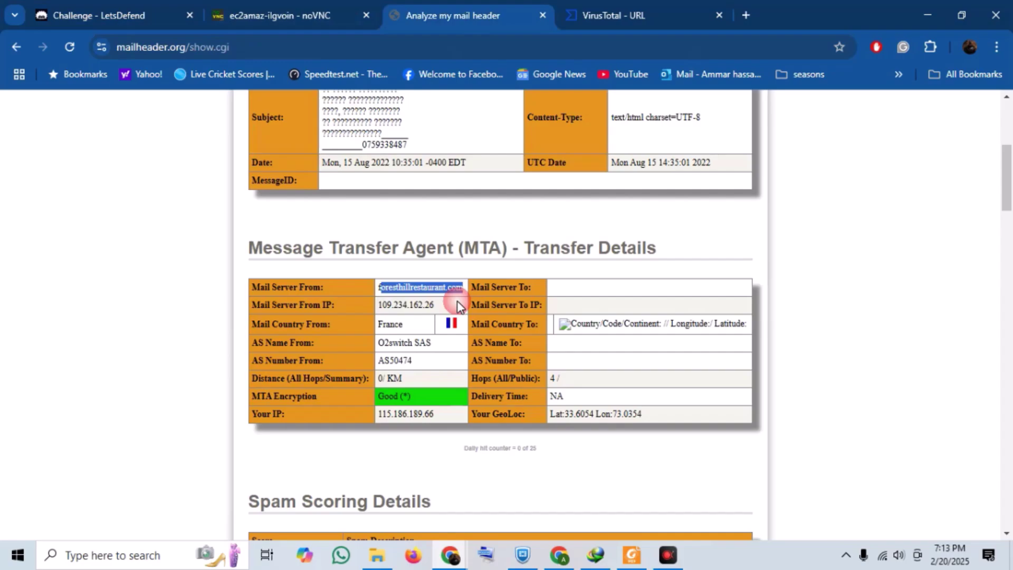
drag(444, 304, 376, 306)
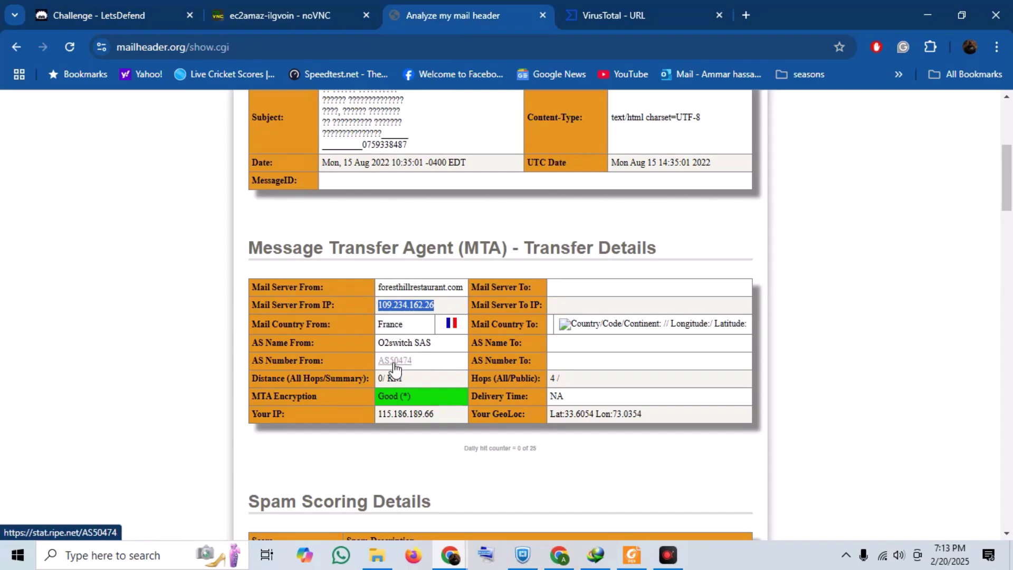
drag(999, 208, 1007, 267)
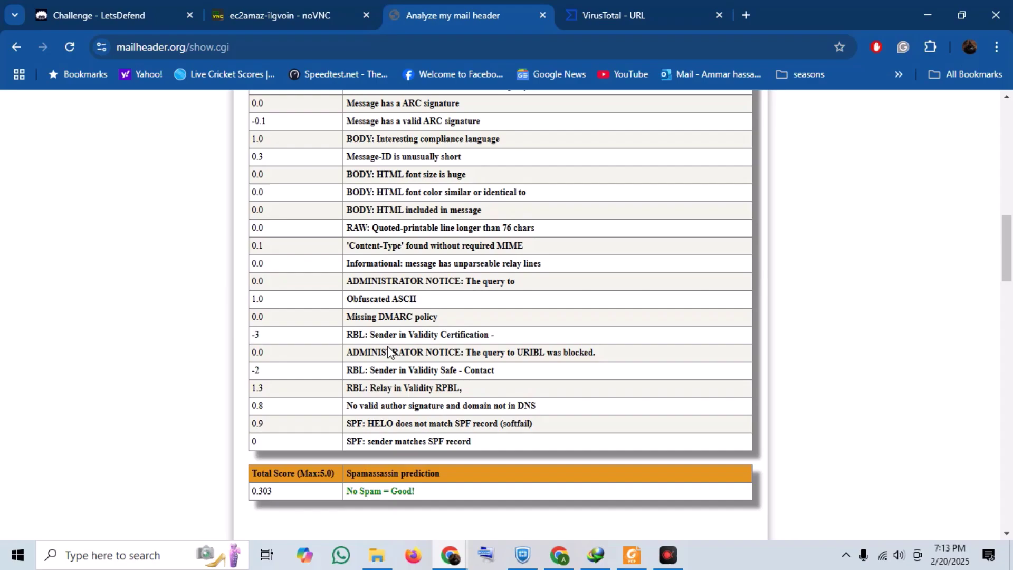
- Highlight the Missing DMARC policy finding and Hop 3/4's From MTA foresthillrestaurant.com with its IP
double_click(426, 318)
drag(411, 330, 356, 324)
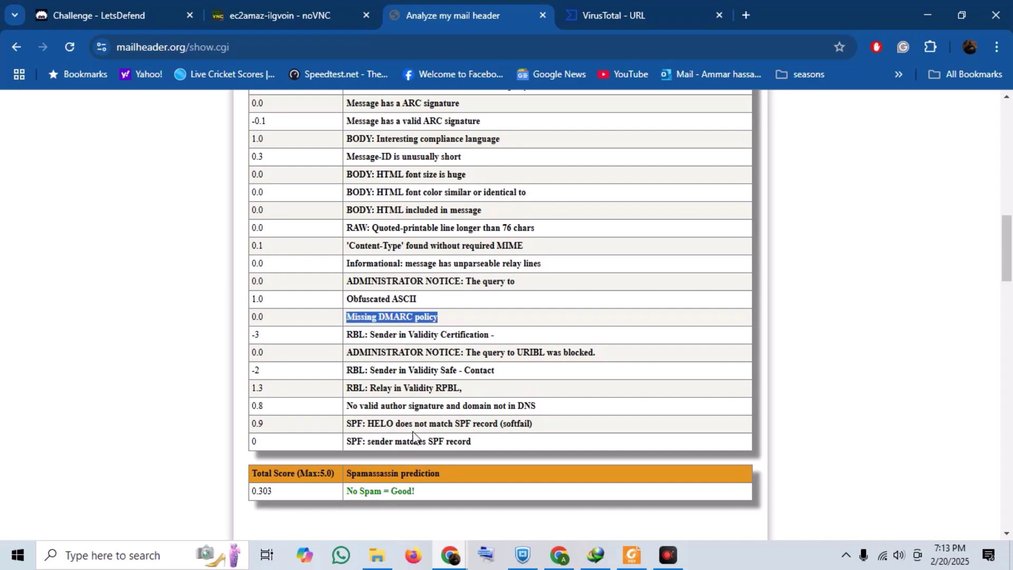
drag(1006, 263, 999, 391)
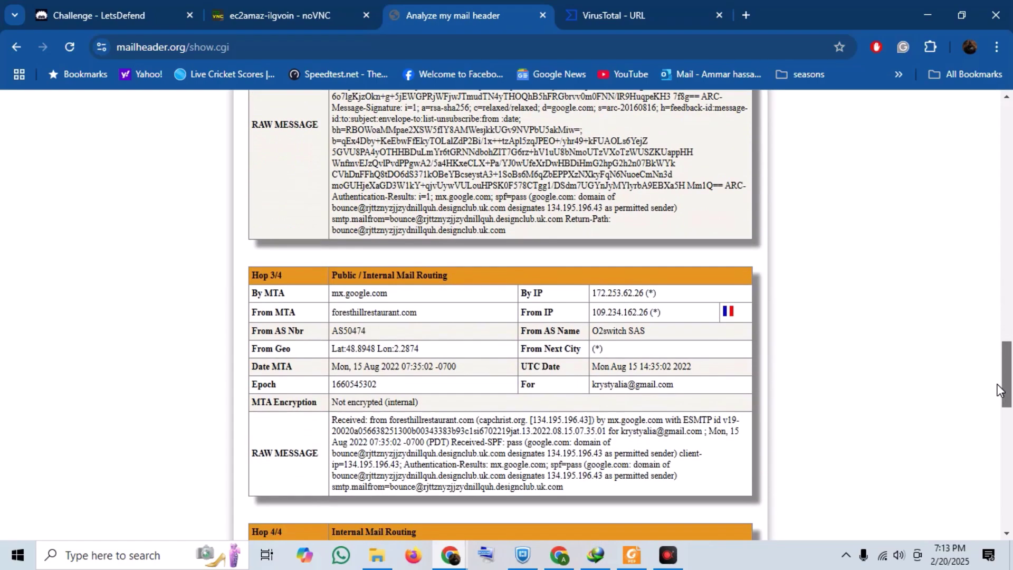
drag(448, 317, 327, 315)
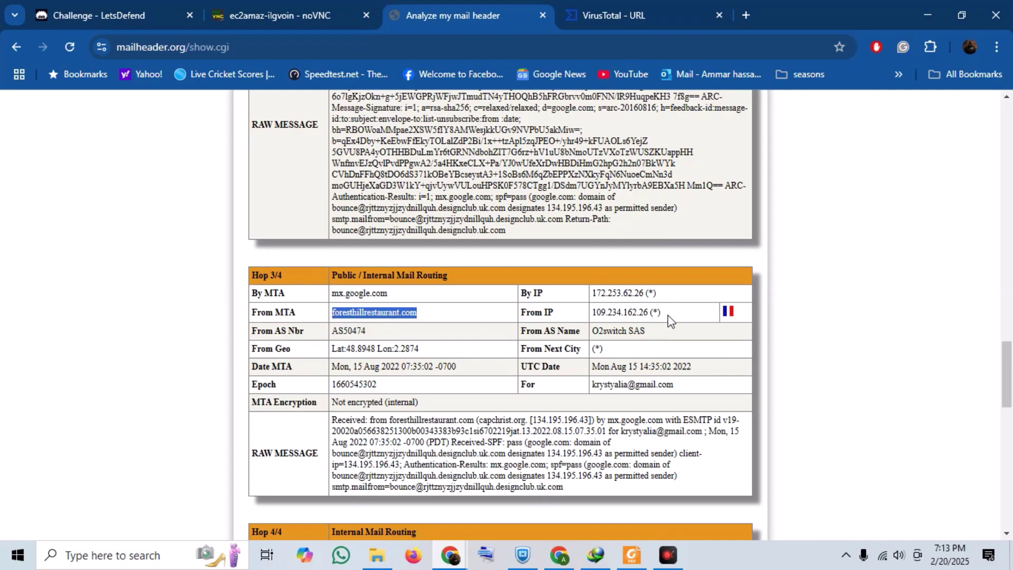
mouse_move(669, 320)
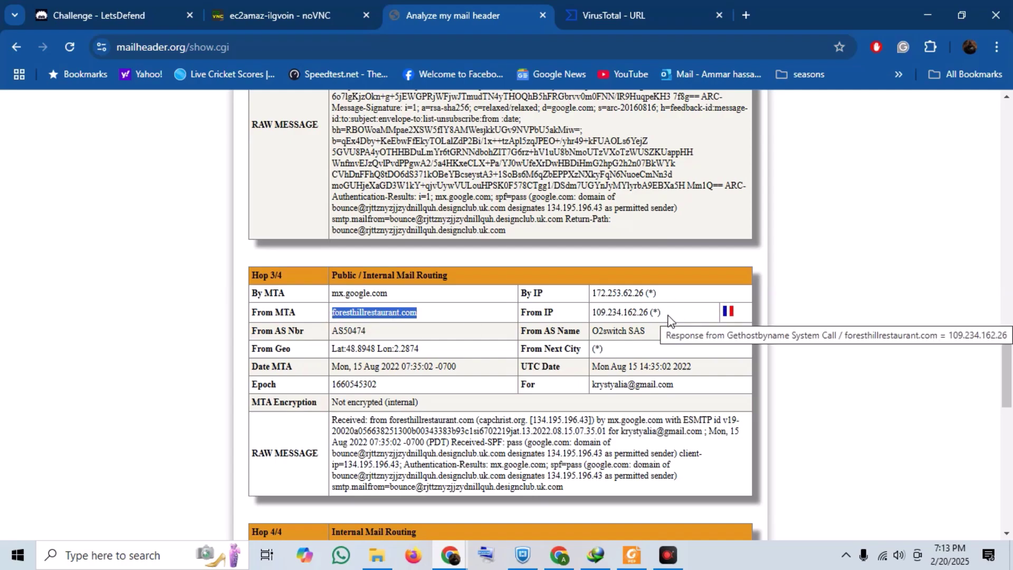